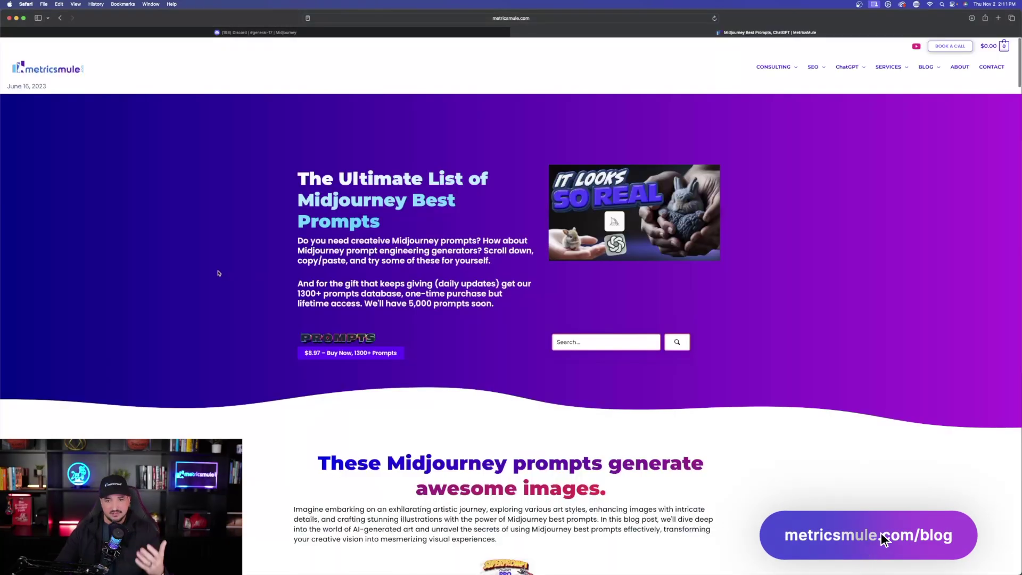
# - Browse the featured Midjourney prompts on the blog page, expanding the Cinematic Pikachu Mirrors, Conceptual art and Dreamworks Animation entries
pyautogui.scroll(-10, 216, 268)
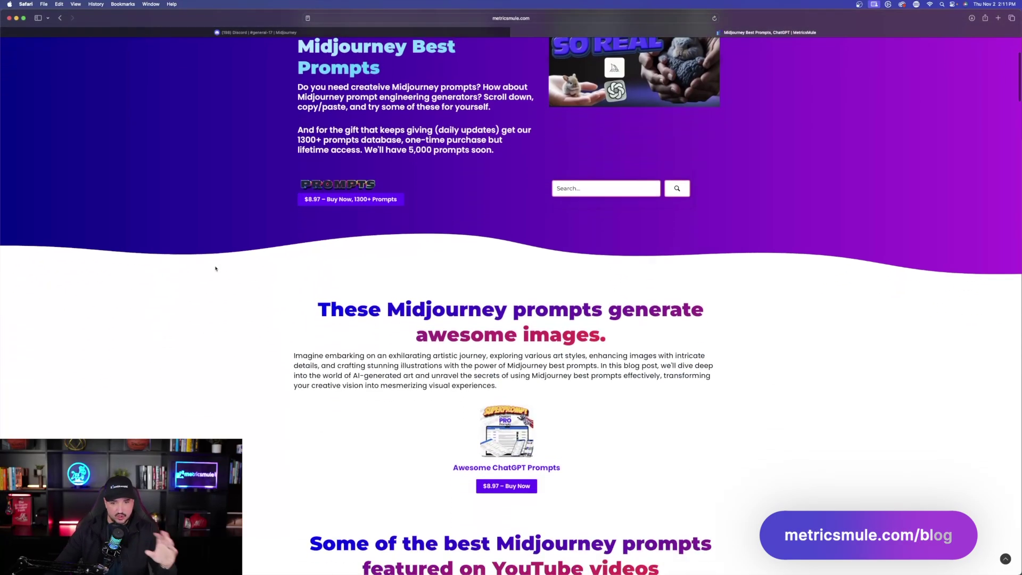
pyautogui.scroll(-4, 216, 267)
pyautogui.click(346, 225)
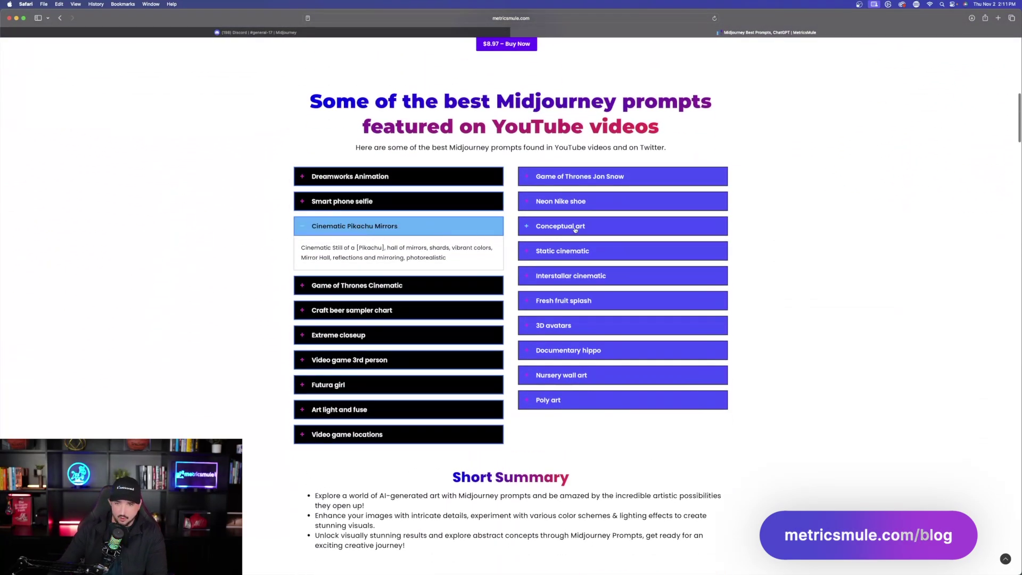
pyautogui.click(575, 226)
pyautogui.click(346, 176)
pyautogui.scroll(-3, 373, 383)
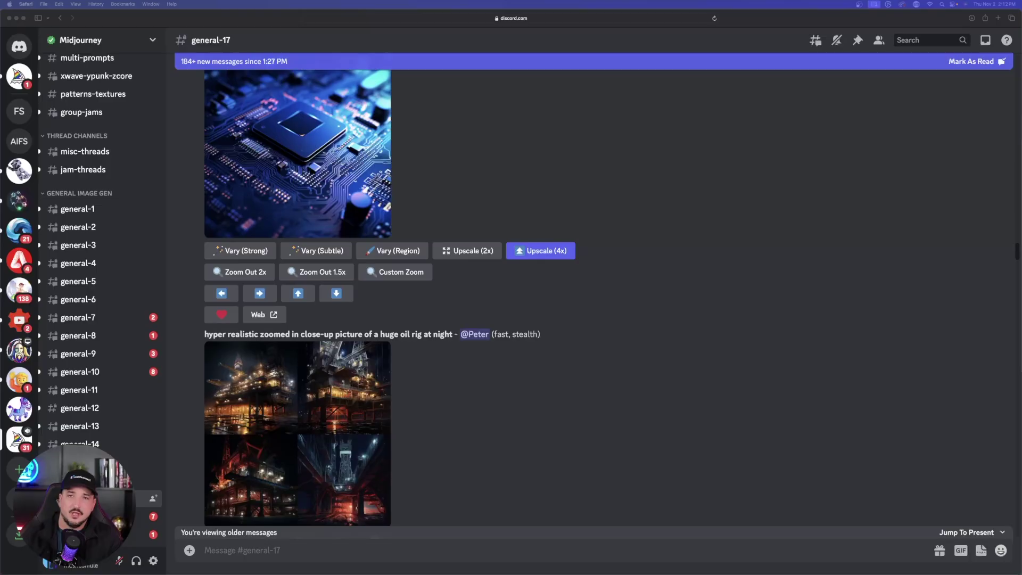
# - In Discord's general-17 channel, send a /tune command with the cute baby chibi Deadpool prompt in the style of Artgem, including --ar 16:9
pyautogui.click(227, 551)
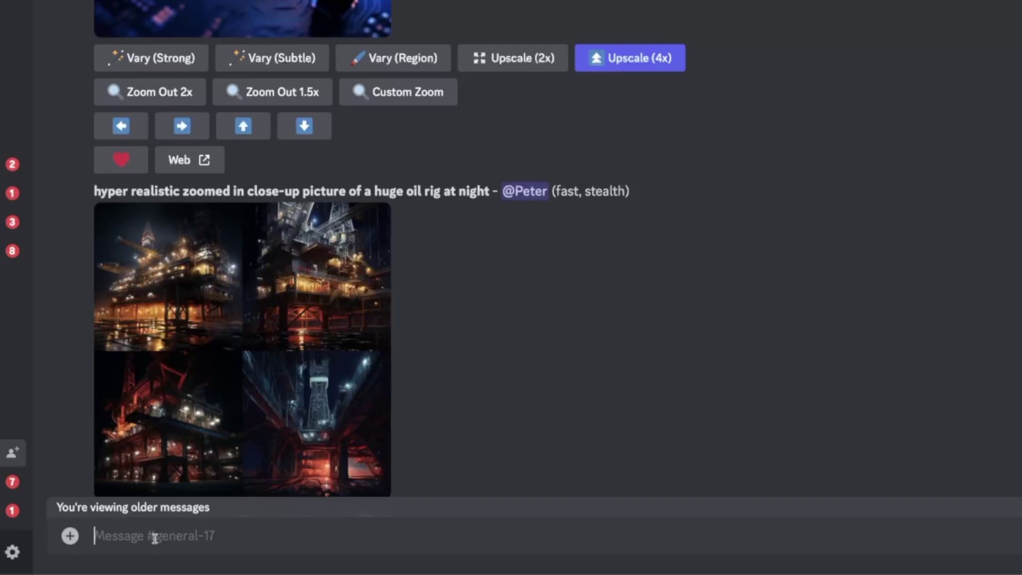
pyautogui.write('/')
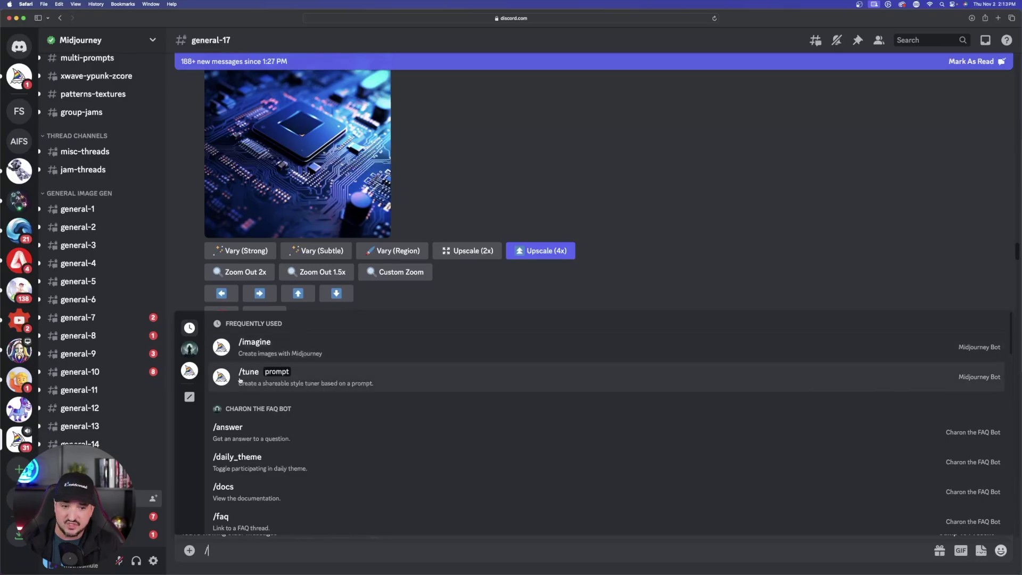
pyautogui.click(240, 380)
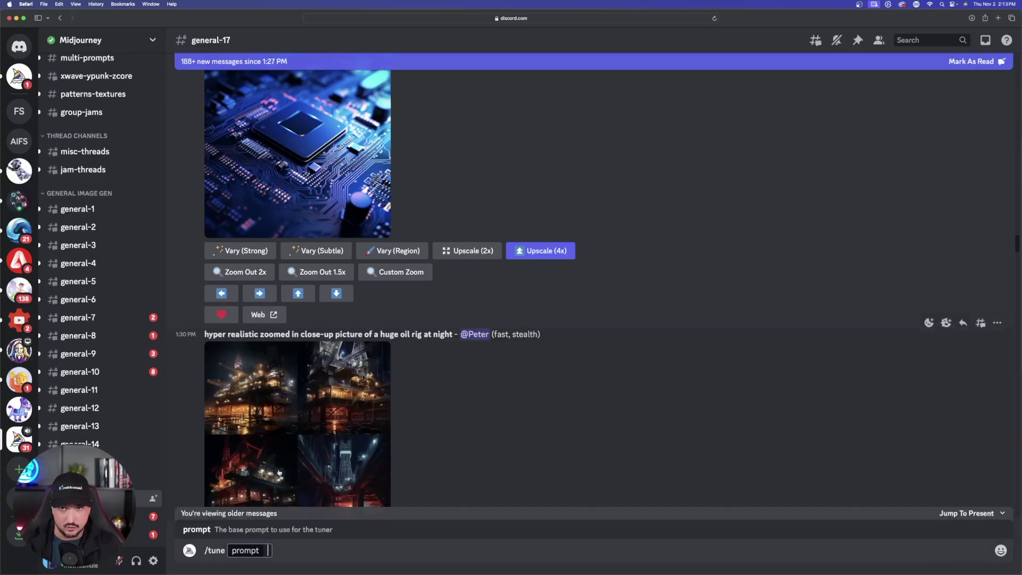
pyautogui.press('super+v')
pyautogui.scroll(-1, 467, 416)
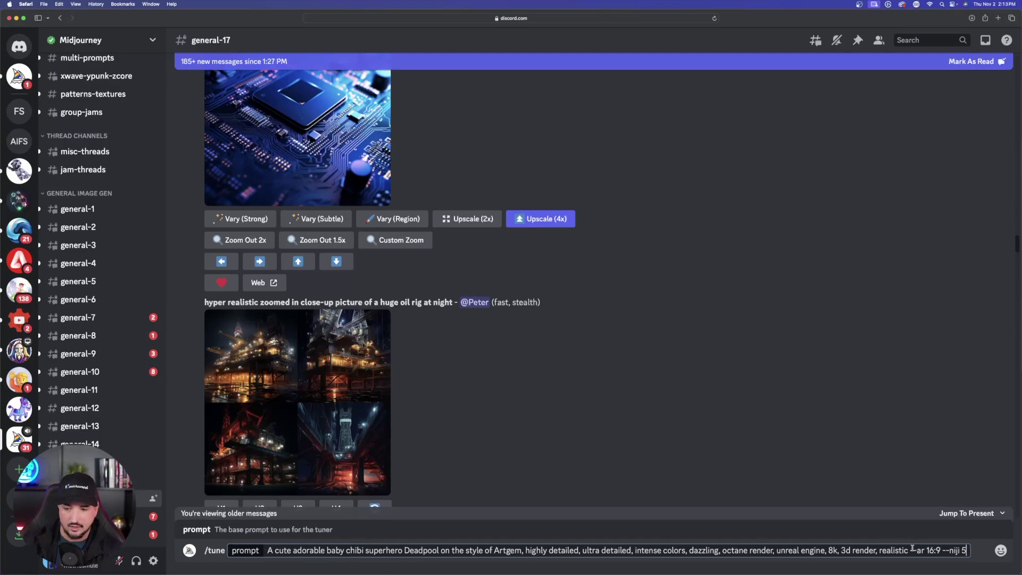
pyautogui.press('Return')
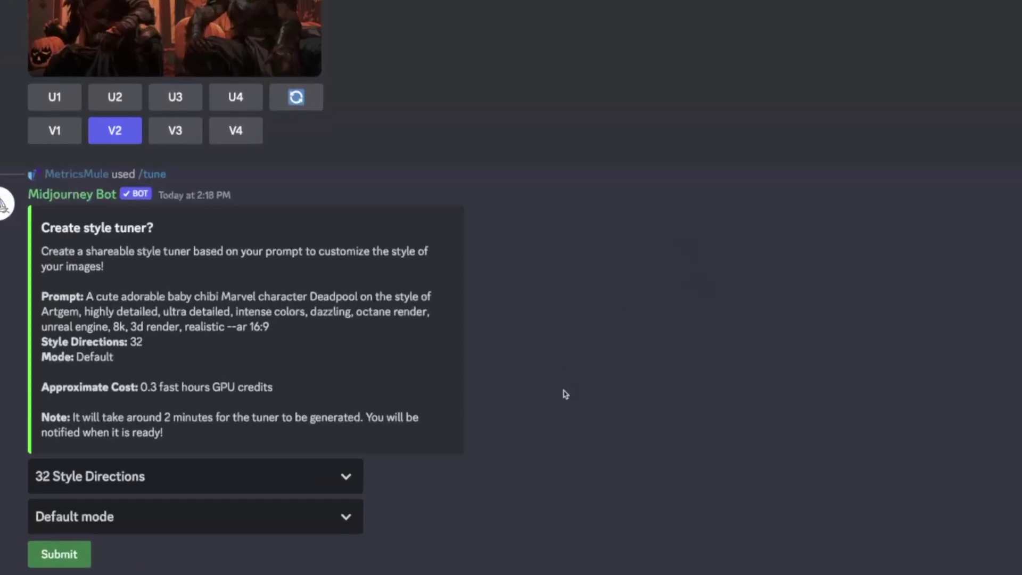
# - Set the style tuner to 16 style directions, keep Default mode, submit it and confirm the GPU credit cost
pyautogui.click(345, 477)
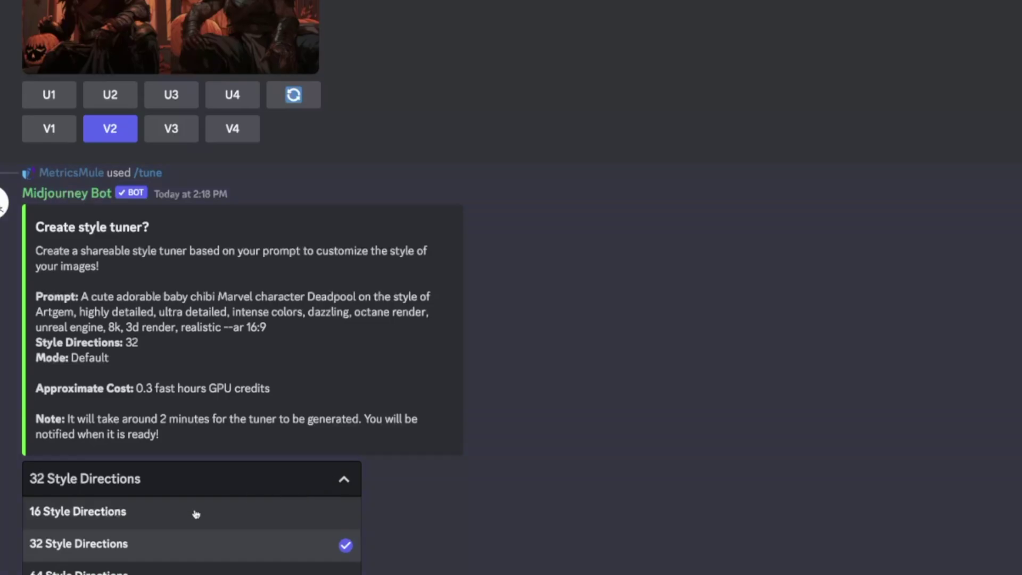
pyautogui.click(139, 510)
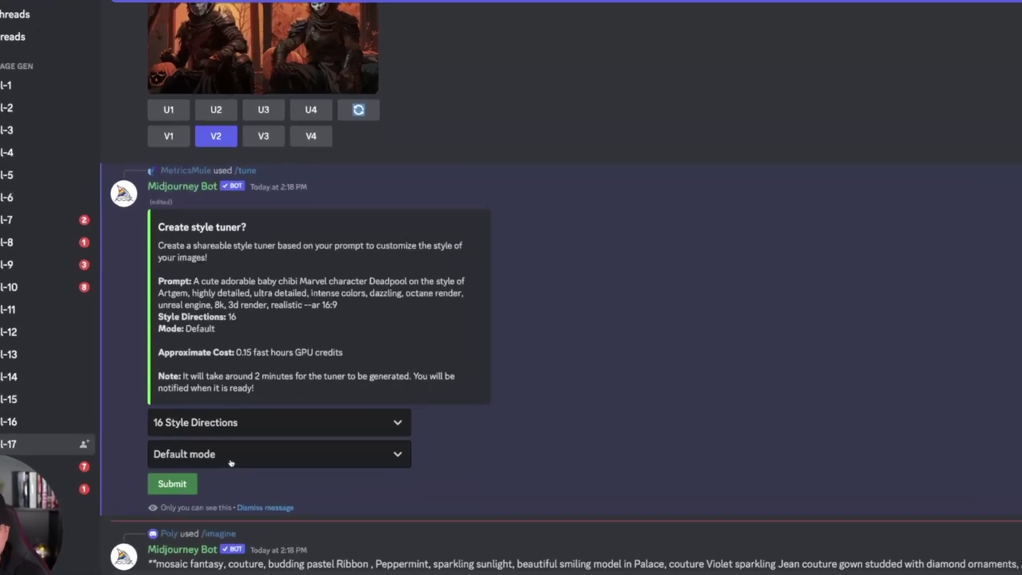
pyautogui.click(272, 451)
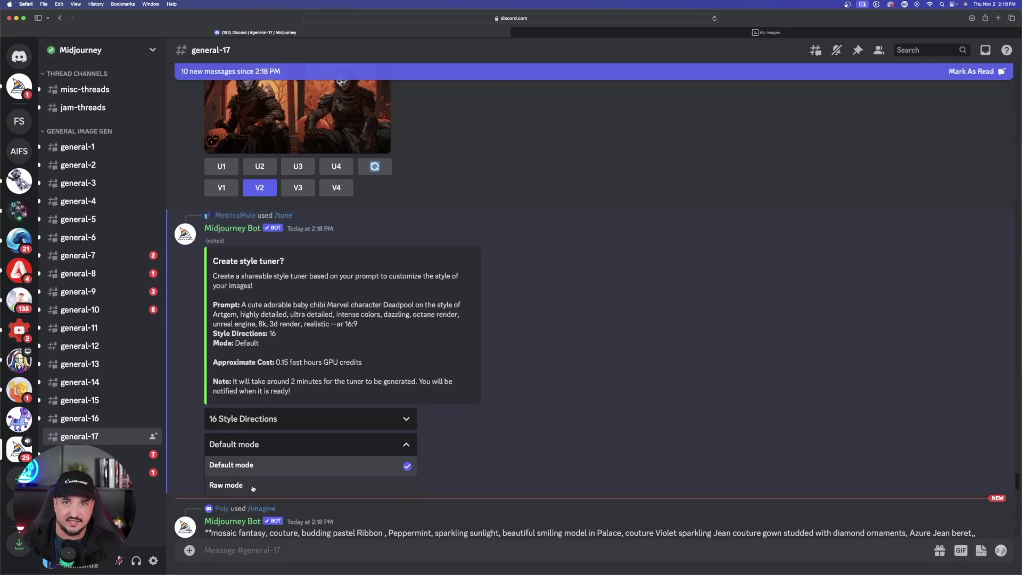
pyautogui.click(250, 446)
pyautogui.click(227, 471)
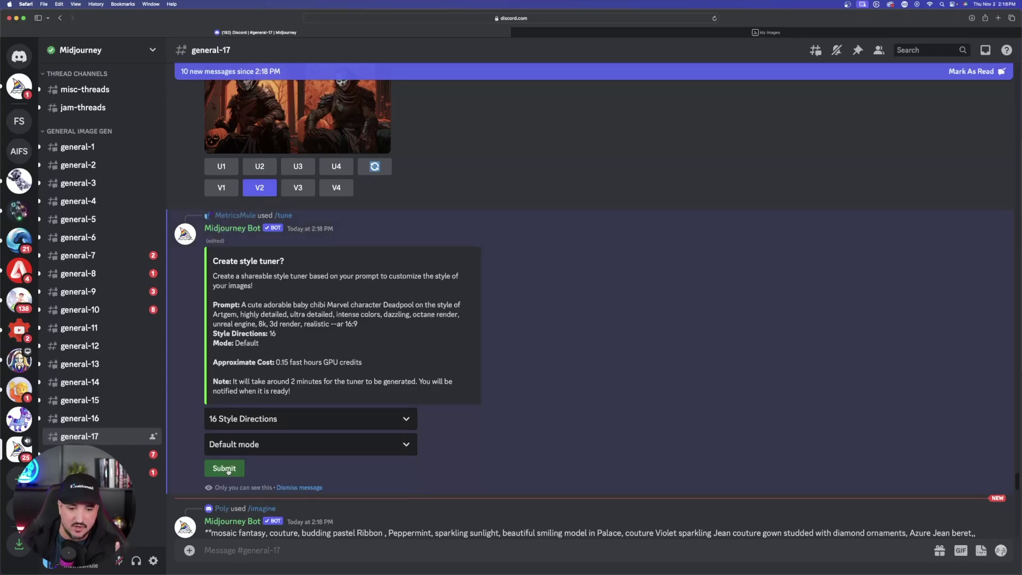
pyautogui.click(227, 470)
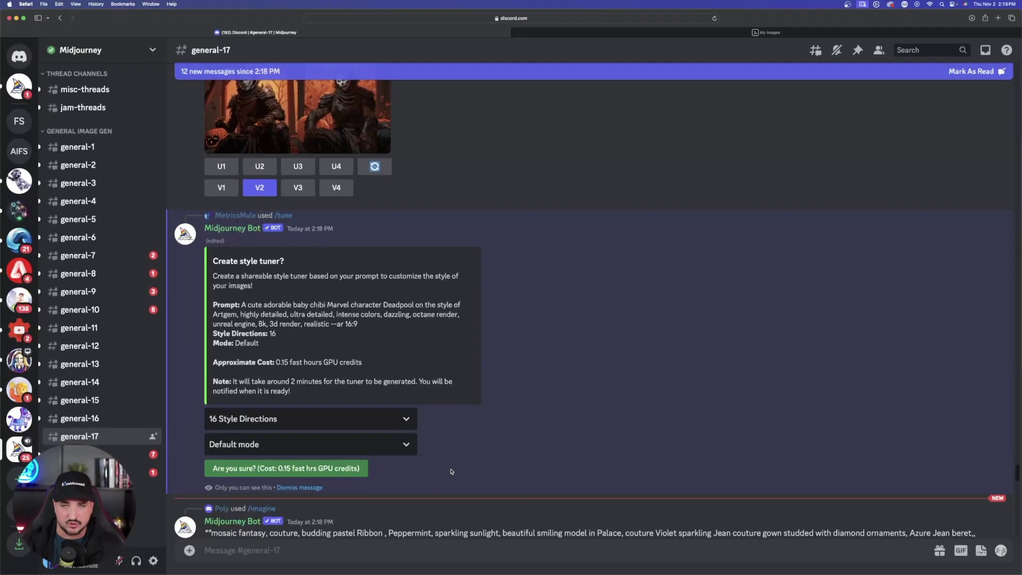
pyautogui.click(294, 469)
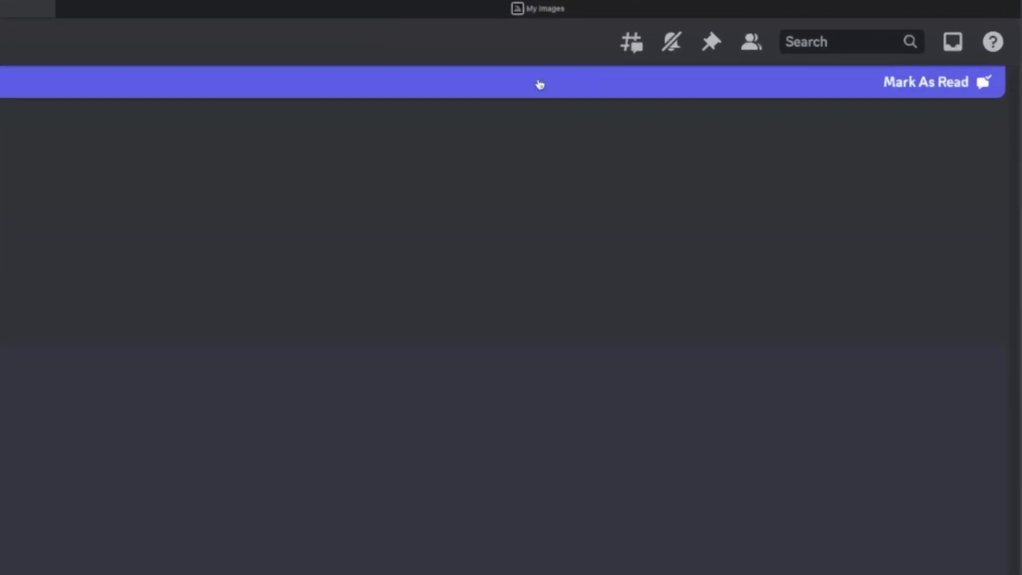
# - Find the Midjourney Bot's unread Style Tuner Ready message for the Deadpool prompt in the inbox and open its tuner link
pyautogui.click(952, 42)
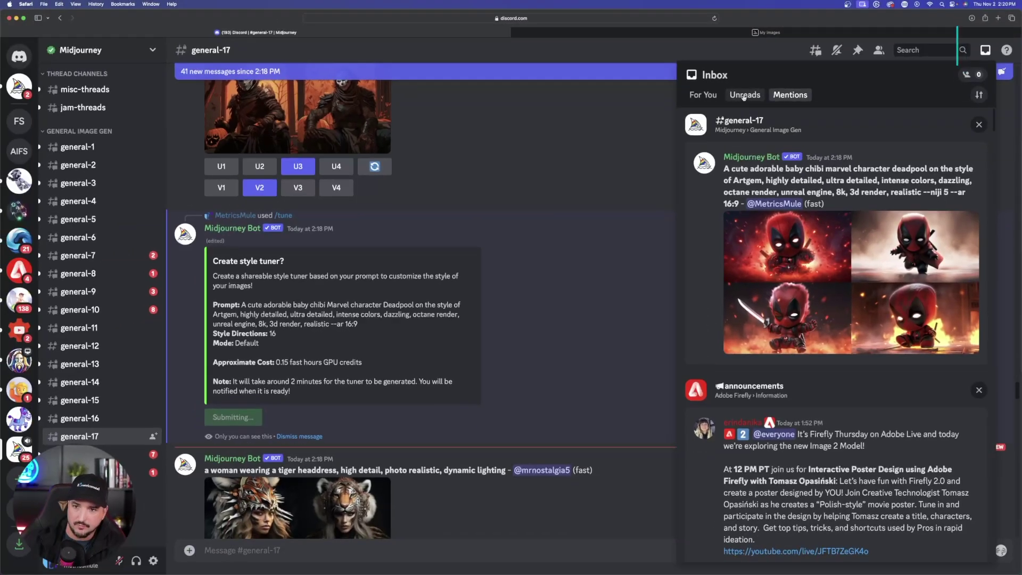
pyautogui.click(744, 96)
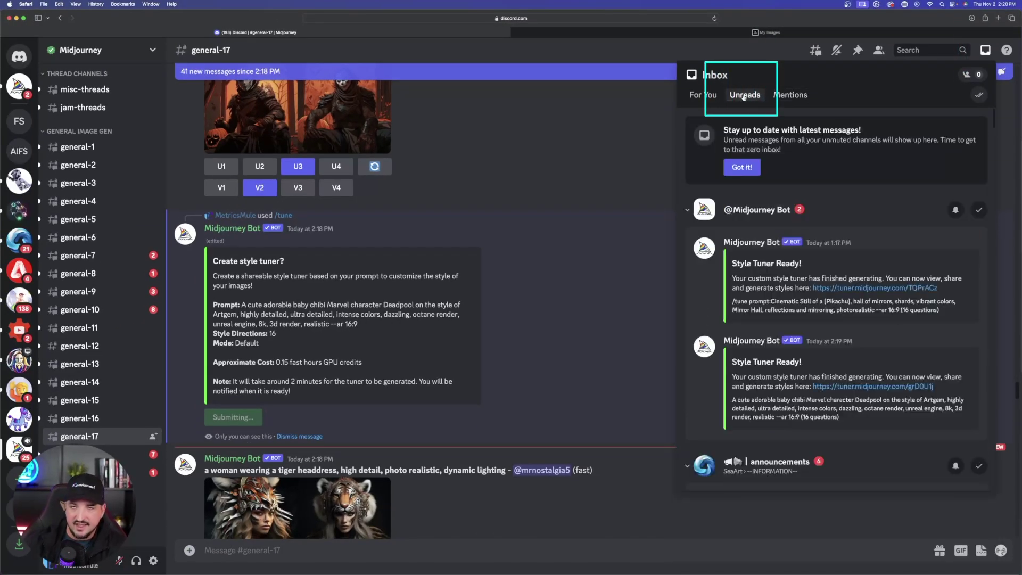
pyautogui.scroll(-2, 797, 316)
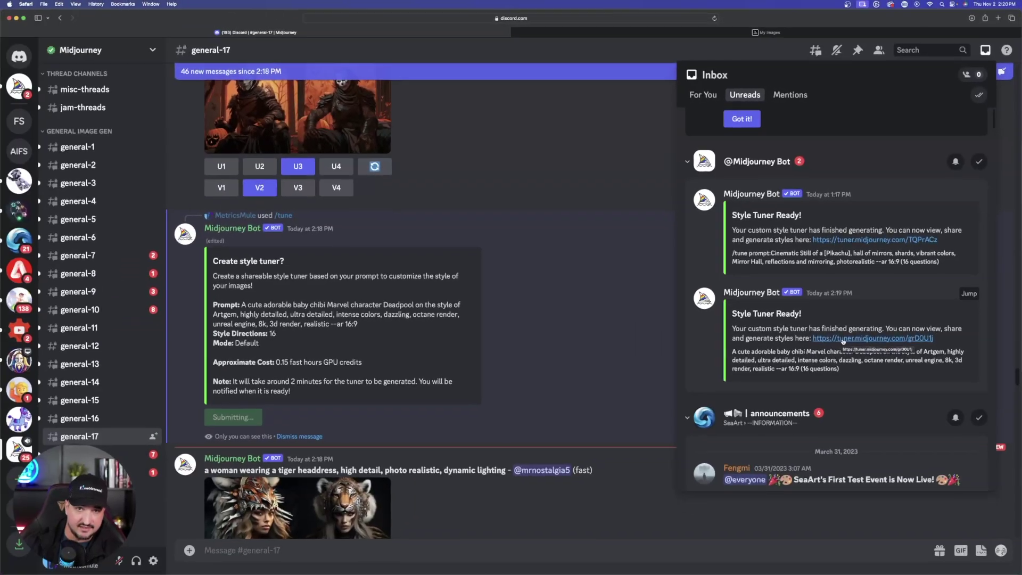
pyautogui.click(774, 468)
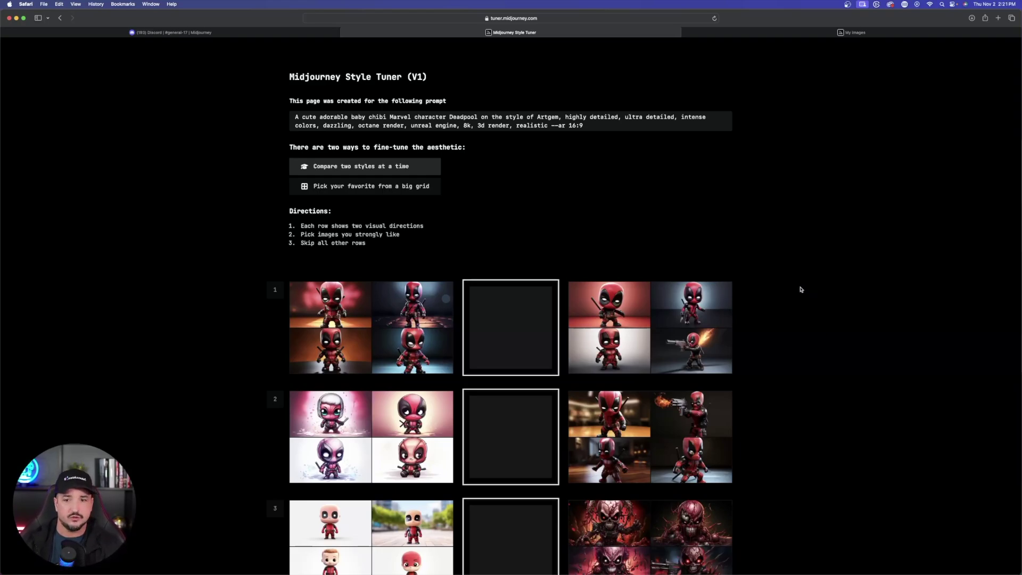
# - Look through all the numbered rows of paired style directions on the Style Tuner page
pyautogui.scroll(-10, 814, 284)
pyautogui.scroll(-10, 826, 283)
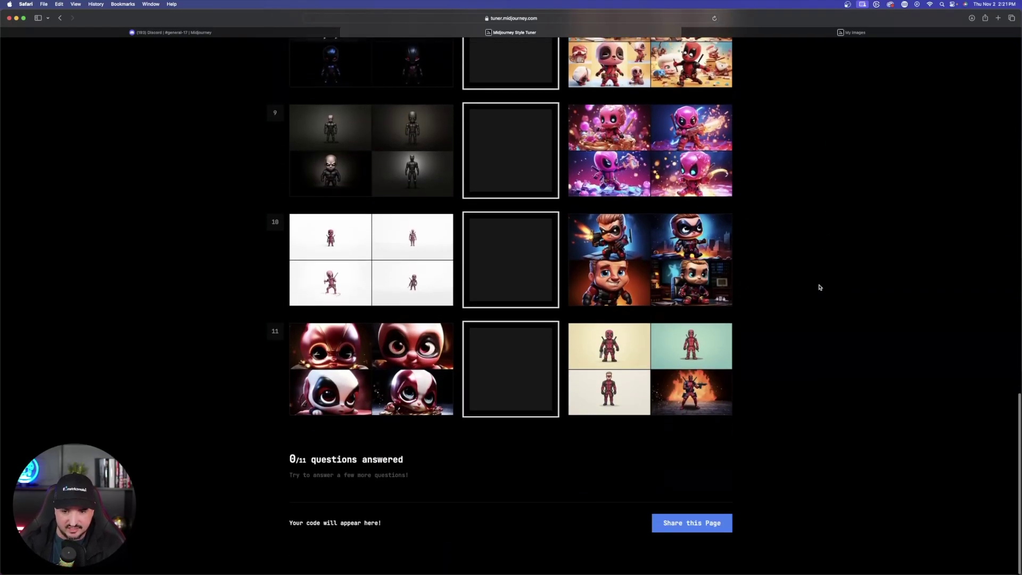
pyautogui.scroll(8, 825, 285)
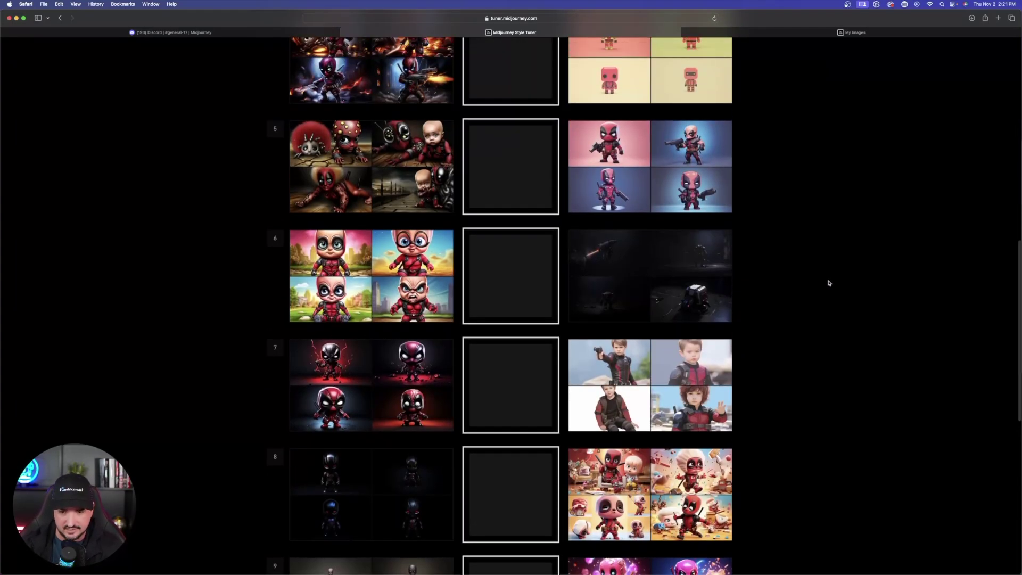
pyautogui.scroll(5, 830, 280)
pyautogui.scroll(5, 830, 275)
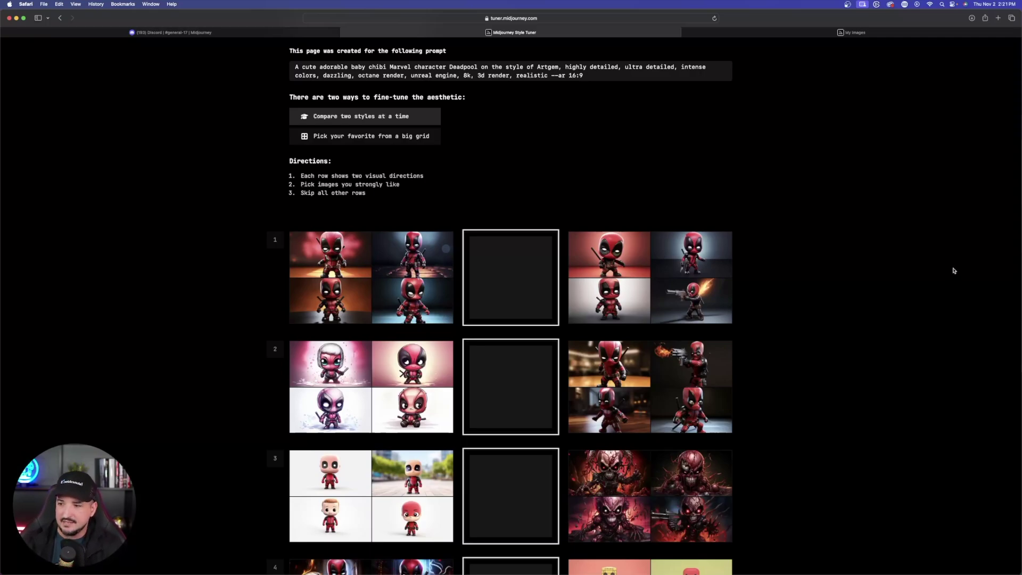
# - Switch to Preview to compare the two Deadpool images side by side, and close both image windows
pyautogui.press('super+Tab')
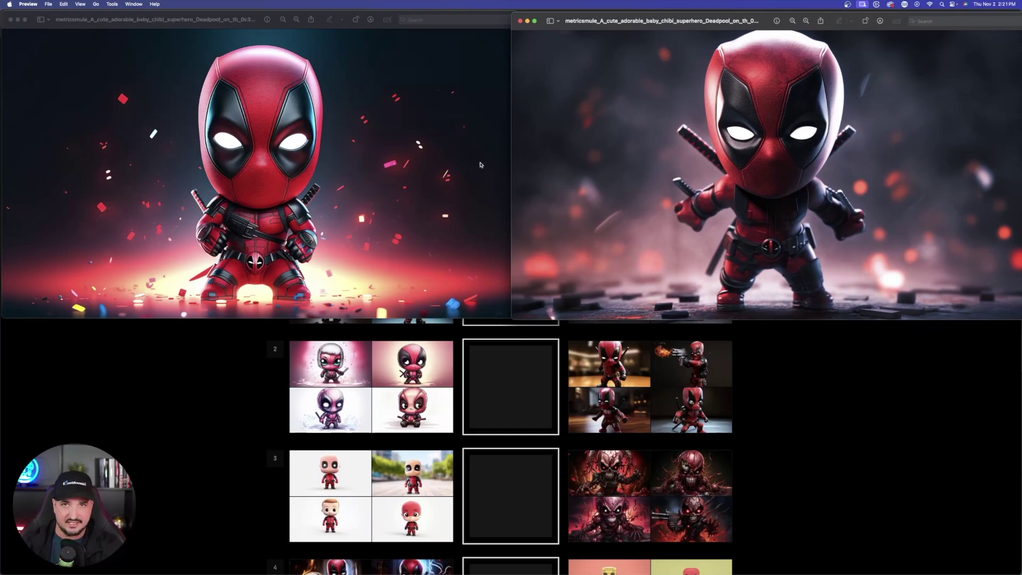
pyautogui.click(10, 19)
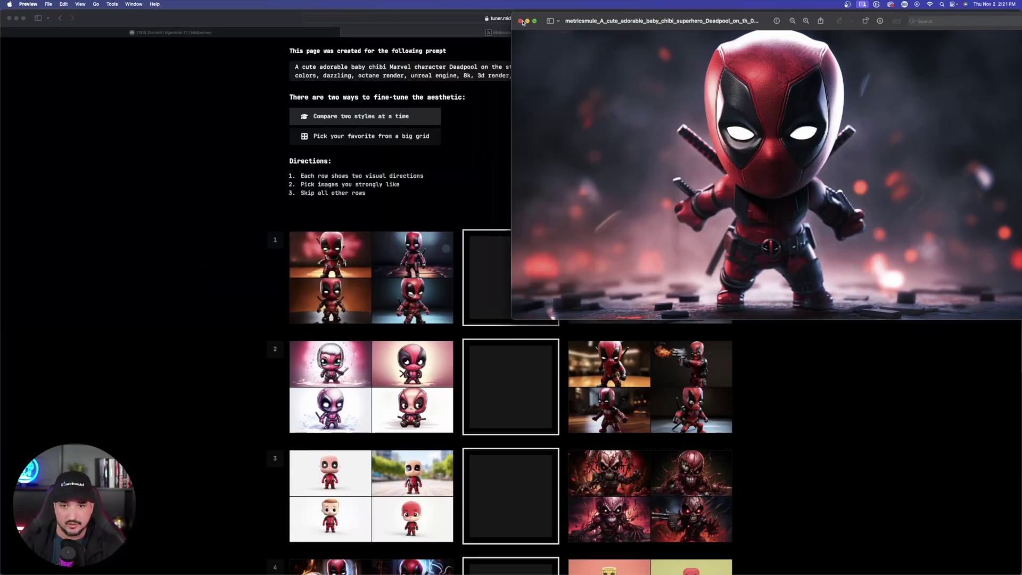
pyautogui.doubleClick(690, 19)
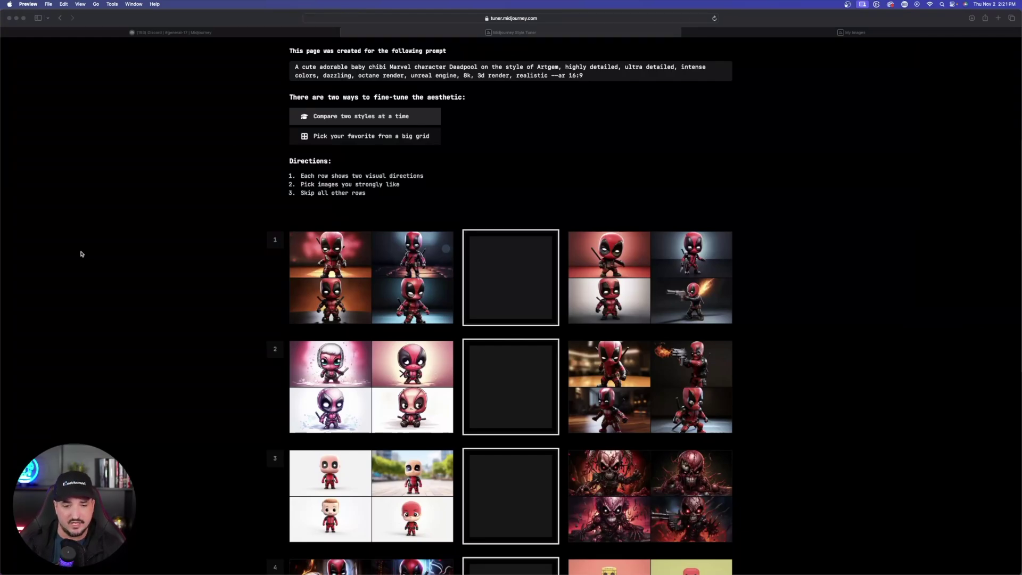
# - Pick the left-hand set of Deadpool images in row 1 as the preferred style direction
pyautogui.scroll(2, 319, 298)
pyautogui.click(371, 331)
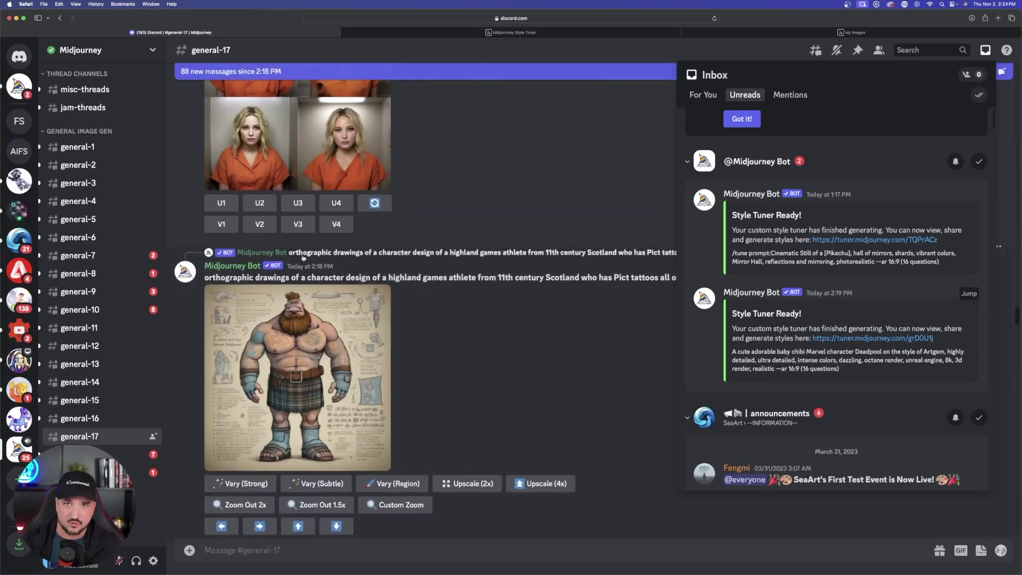
# - Return to Discord's general-17 channel and fill an /imagine command with the Marvel character Deadpool prompt, ending in --ar 16:9 --style 3RSwG9Hb
pyautogui.press('Escape')
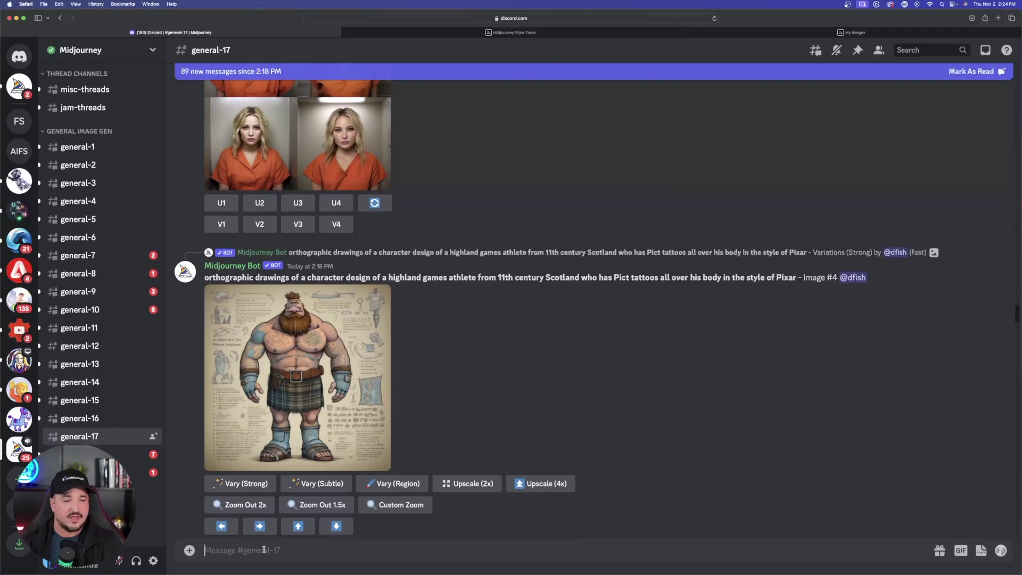
pyautogui.write('/')
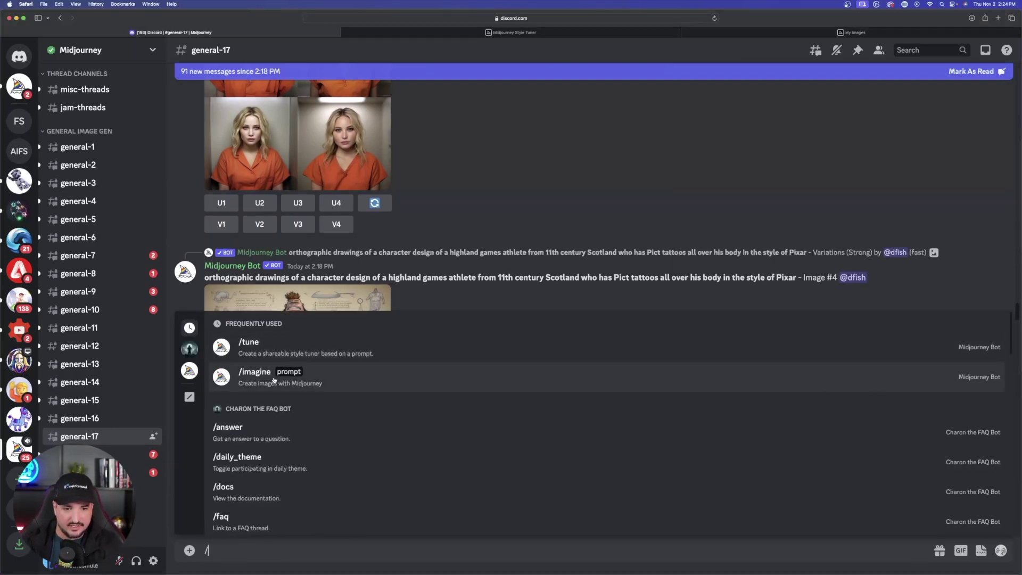
pyautogui.click(271, 380)
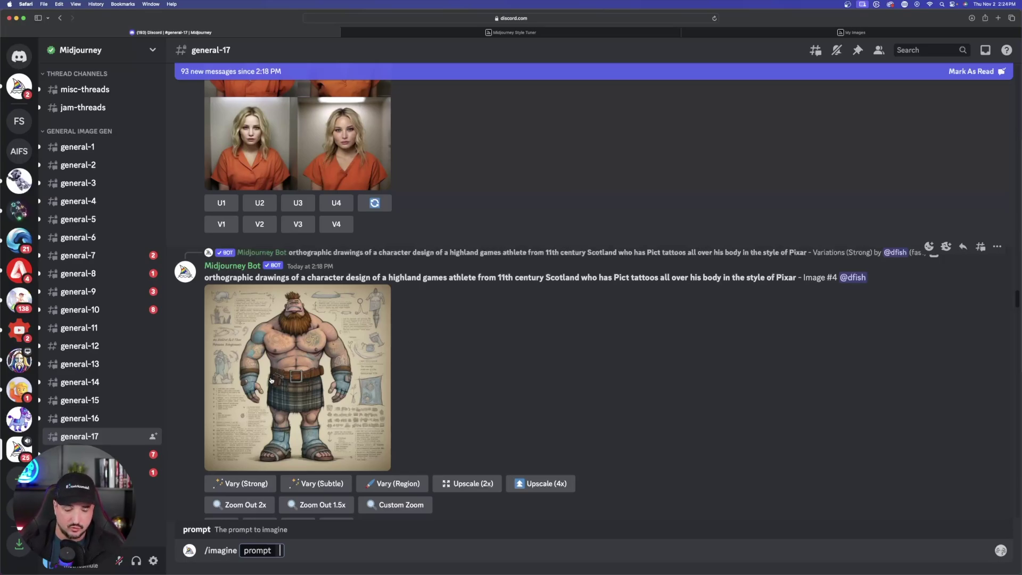
pyautogui.write('A cute adorable baby chibi Marvel character Deadpool on the style of Artgem, highly detailed, ultra detailed, intense colors, dazzling, octane render, unreal engine, 8k, 3d render, realistic --ar 16:9 --style 3RSwG9Hb')
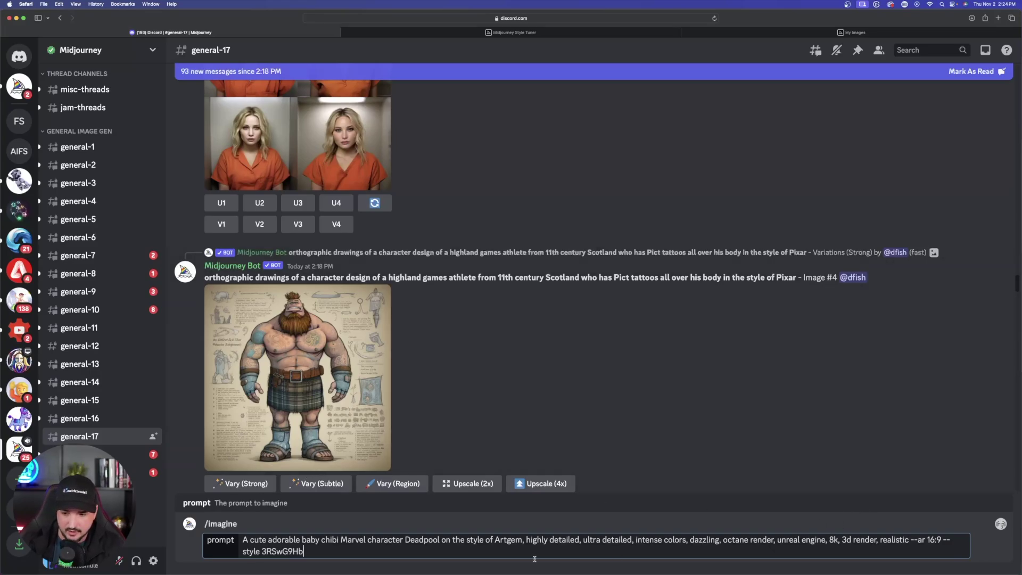
pyautogui.moveTo(309, 552); pyautogui.dragTo(244, 551)
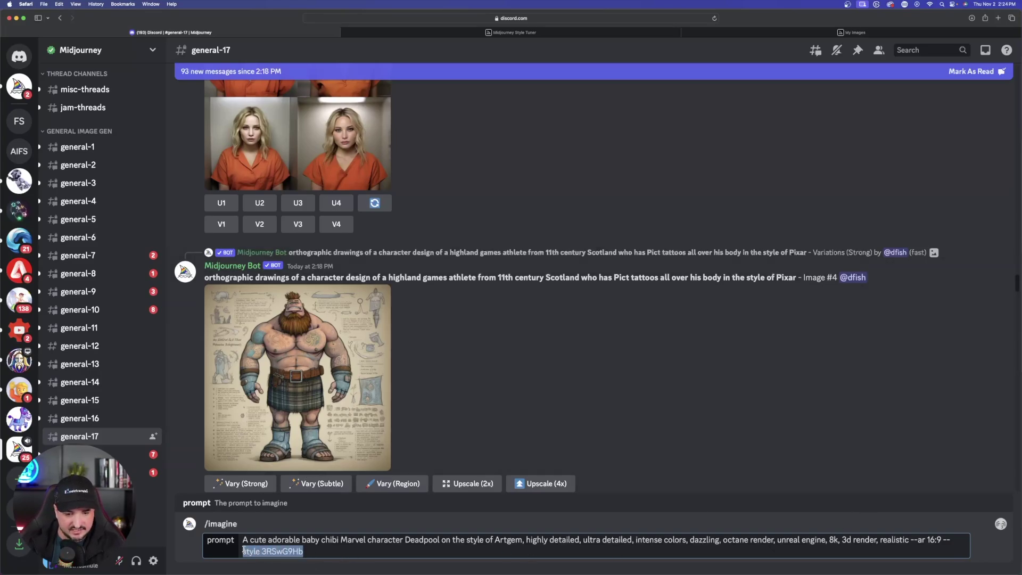
pyautogui.click(314, 553)
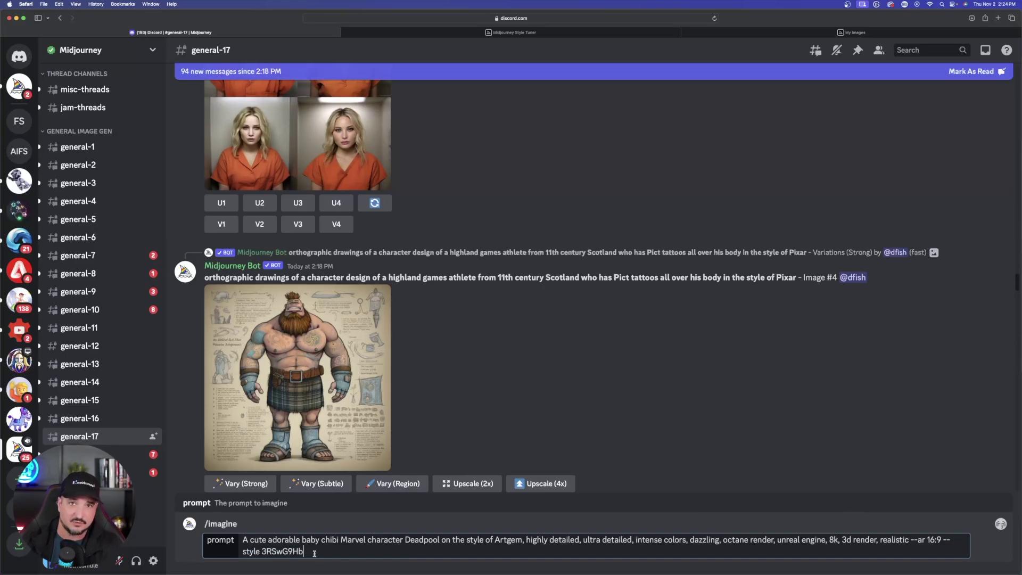
# - Replace the character name Deadpool with Wolverine in the /imagine prompt, keeping the same style code
pyautogui.click(340, 539)
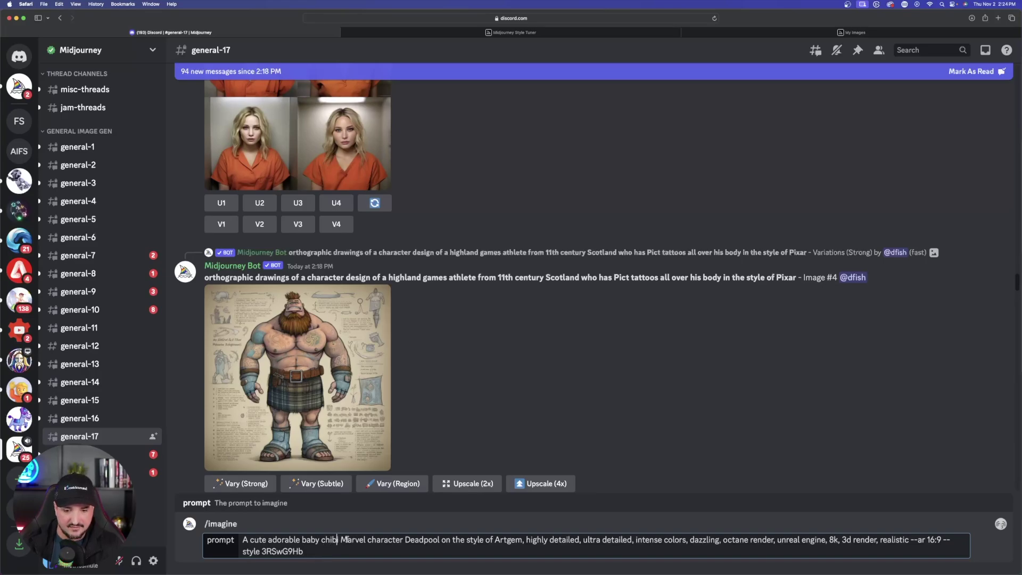
pyautogui.moveTo(340, 540); pyautogui.dragTo(440, 539)
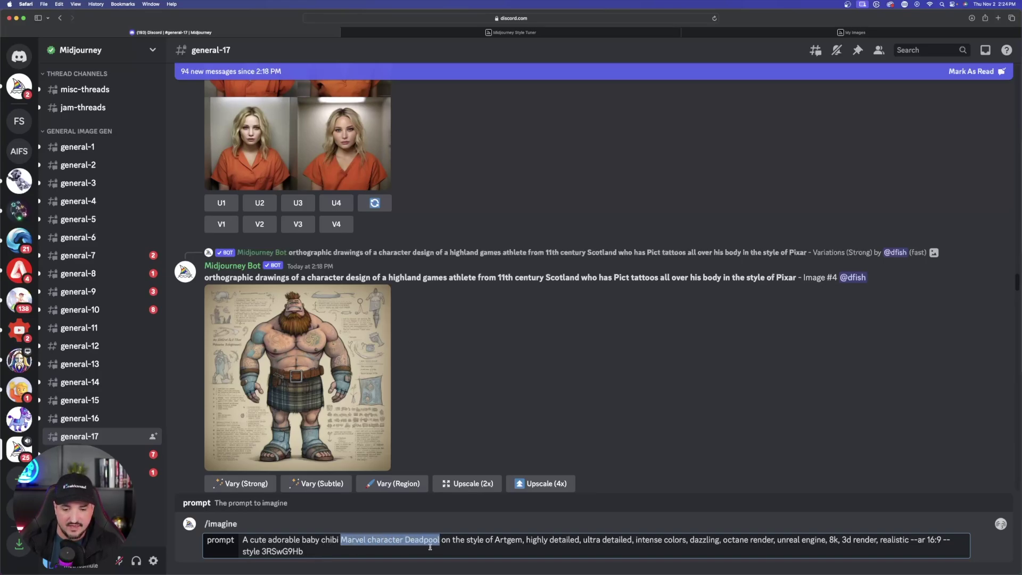
pyautogui.press('Right')
pyautogui.hotkey('alt', 'BackSpace')
pyautogui.write('Wol')
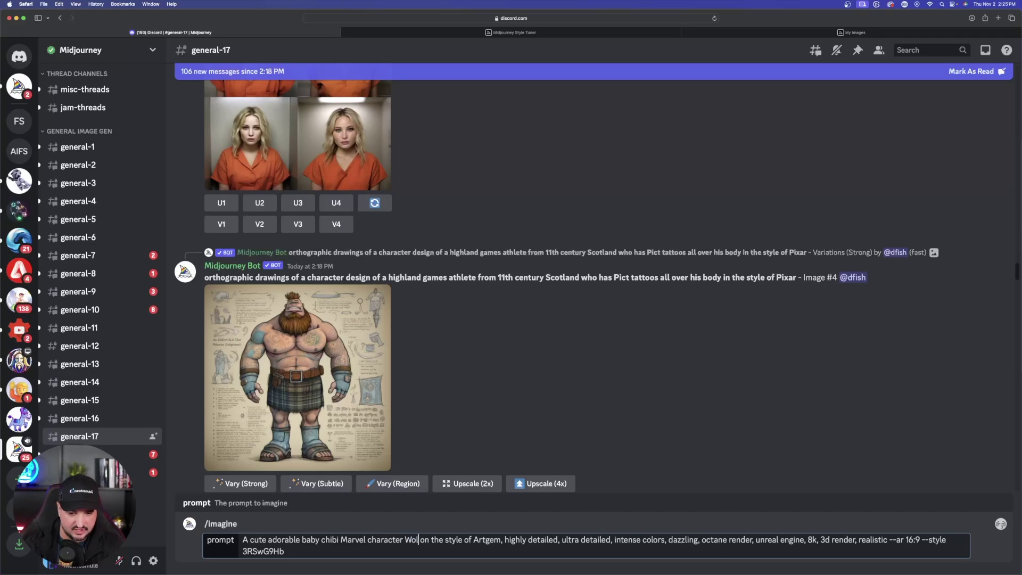
pyautogui.write('verine')
pyautogui.click(333, 548)
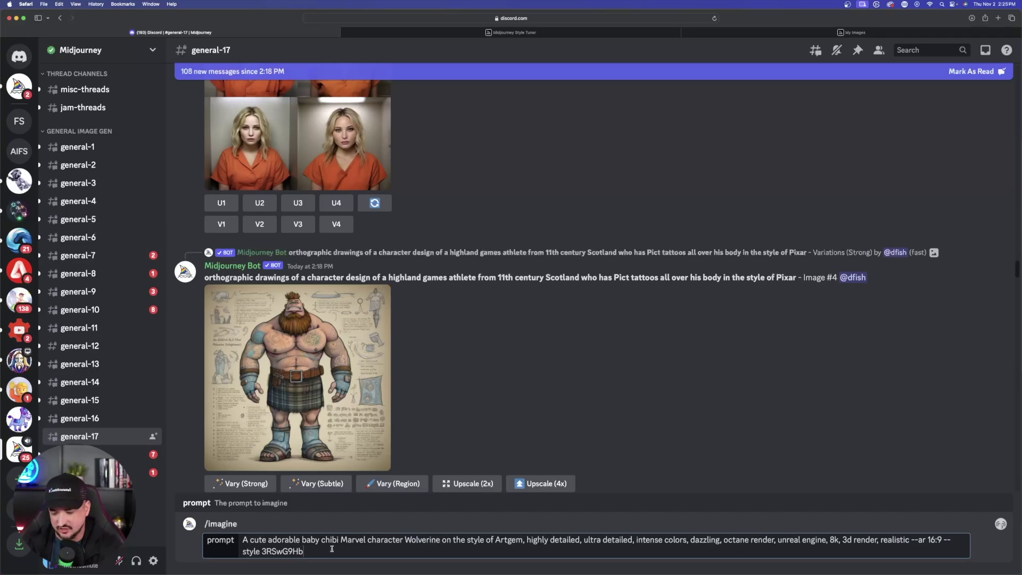
# - Submit the Wolverine prompt, and view the enlarged Deadpool and Wolverine image grids from the mentions list before closing them
pyautogui.press('Return')
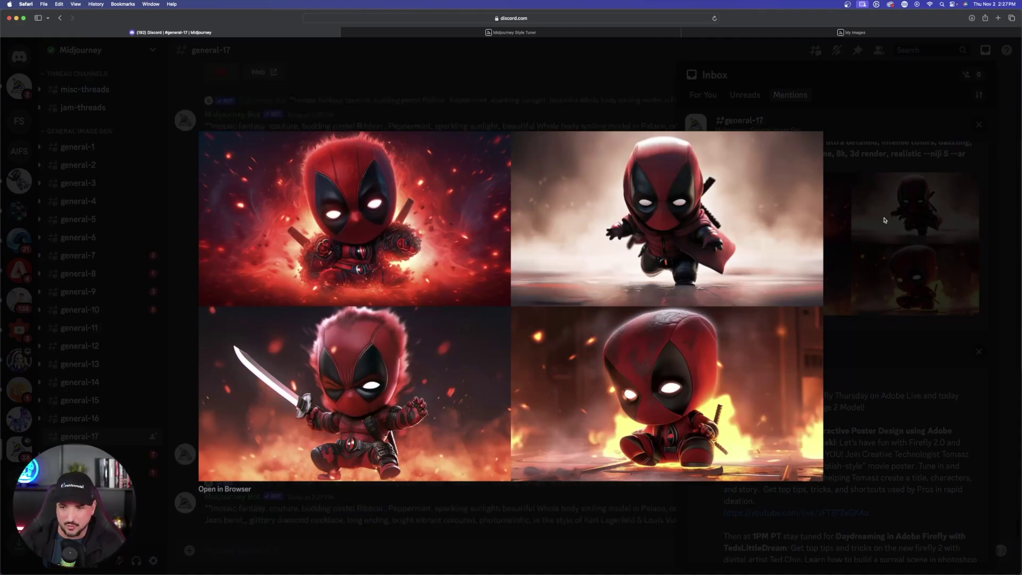
pyautogui.click(846, 228)
pyautogui.click(862, 256)
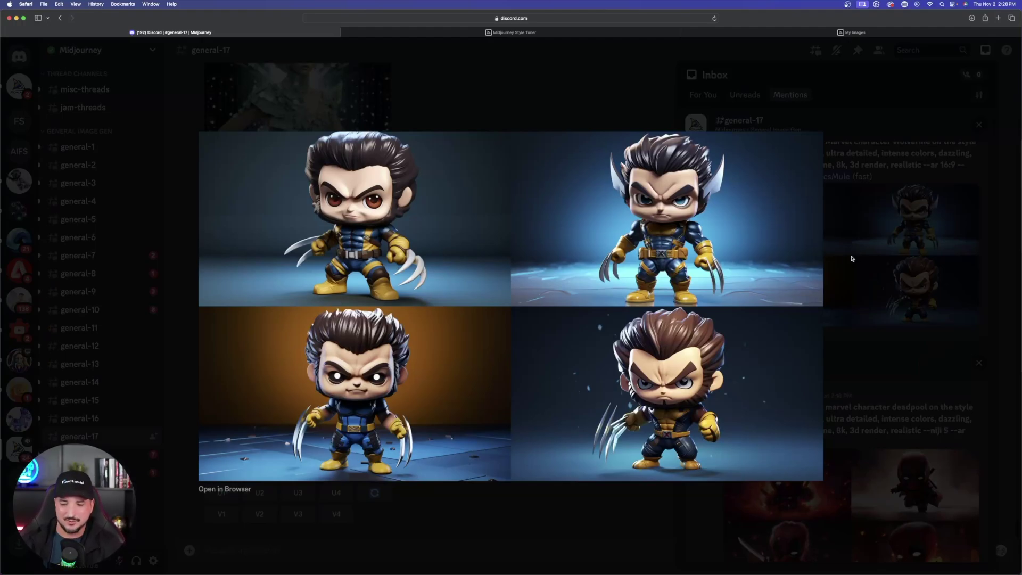
pyautogui.click(855, 257)
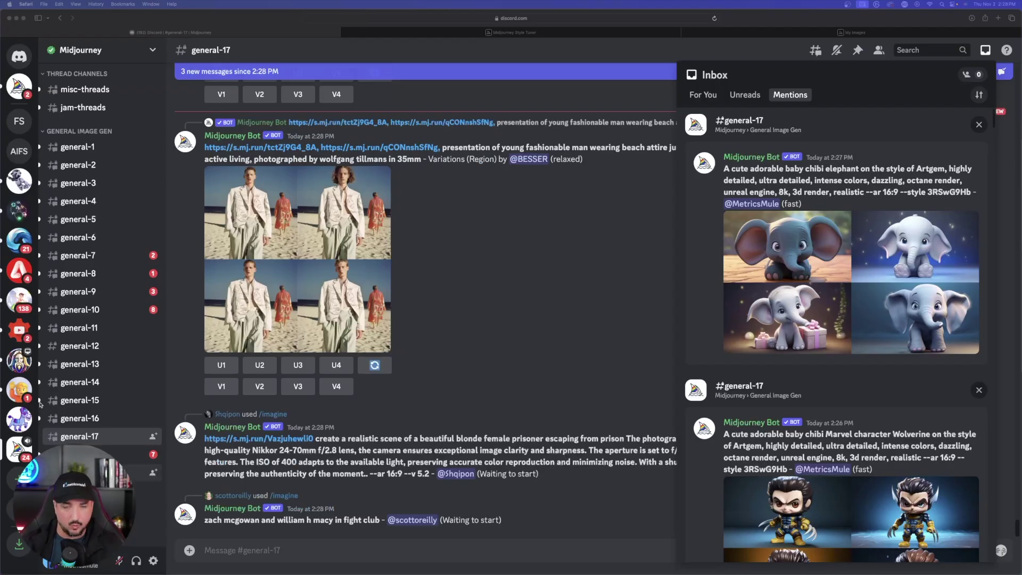
# - Submit a /tune command with the prompt "esports neon logo | a lion with headphones | flat illustration | synthwave palette | dark plain background"
pyautogui.click(253, 551)
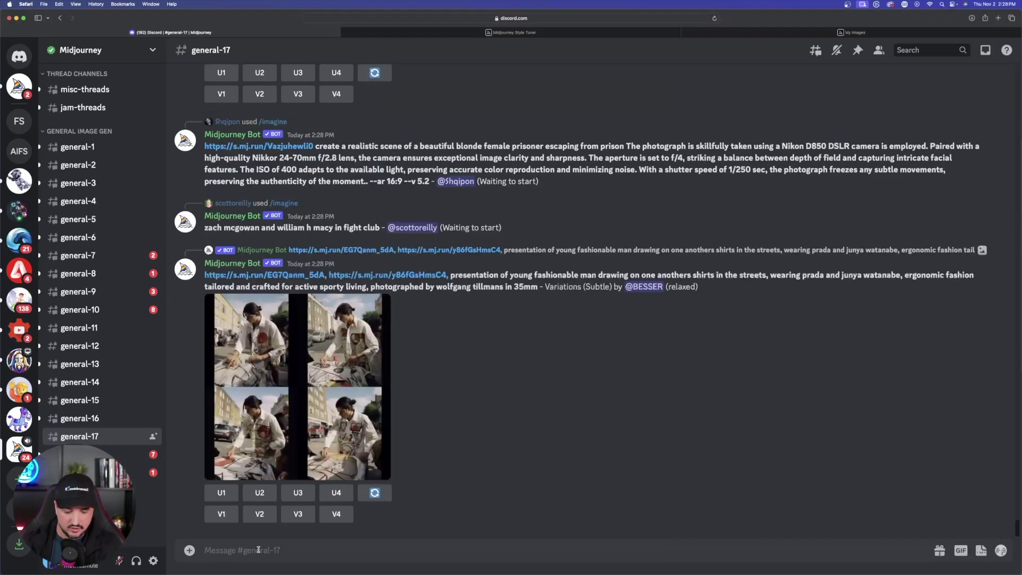
pyautogui.write('/')
pyautogui.click(311, 349)
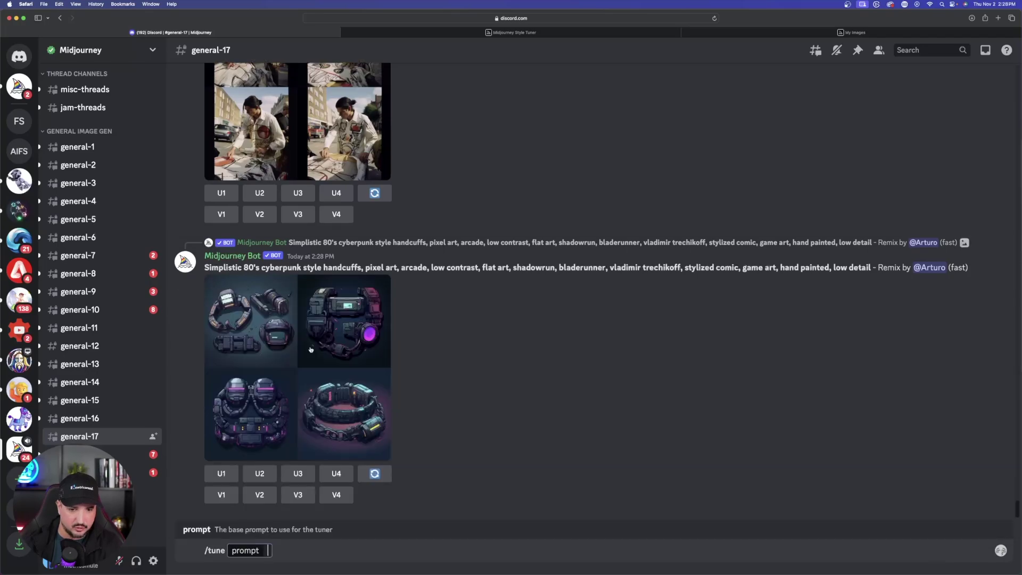
pyautogui.write('esports neon logo | a lion with headphones | flat illustration | synthwave palette | dark plain background --style 6GjjK7pq')
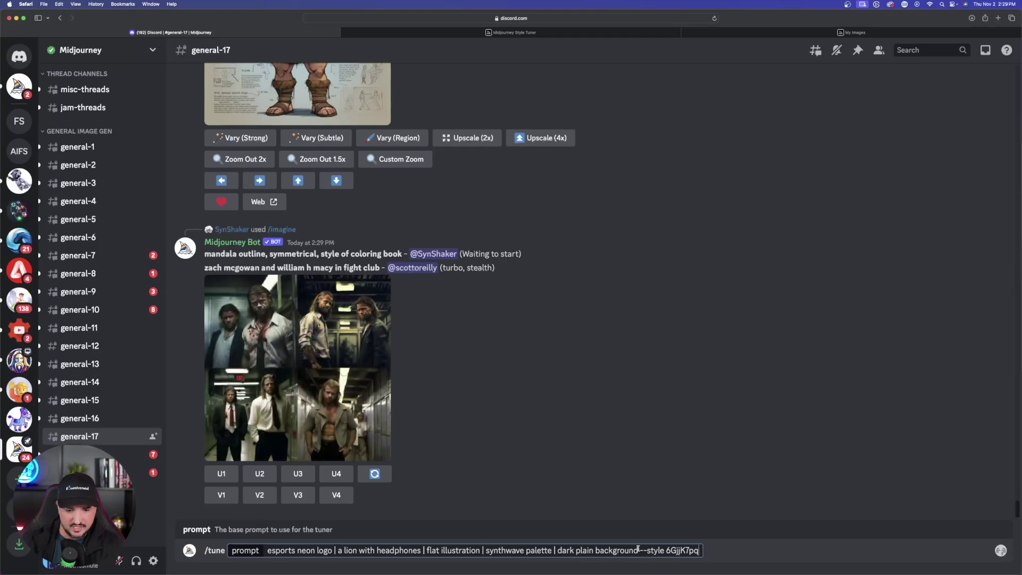
pyautogui.press('Return')
# - Set the lion logo style tuner to 16 Style Directions in Default mode and submit it for generation
pyautogui.click(381, 408)
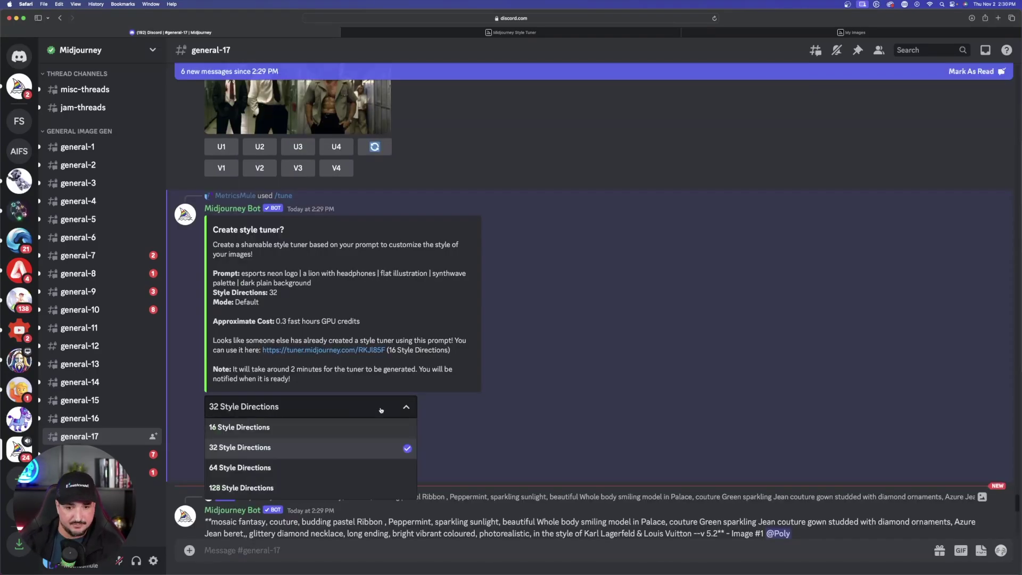
pyautogui.click(260, 428)
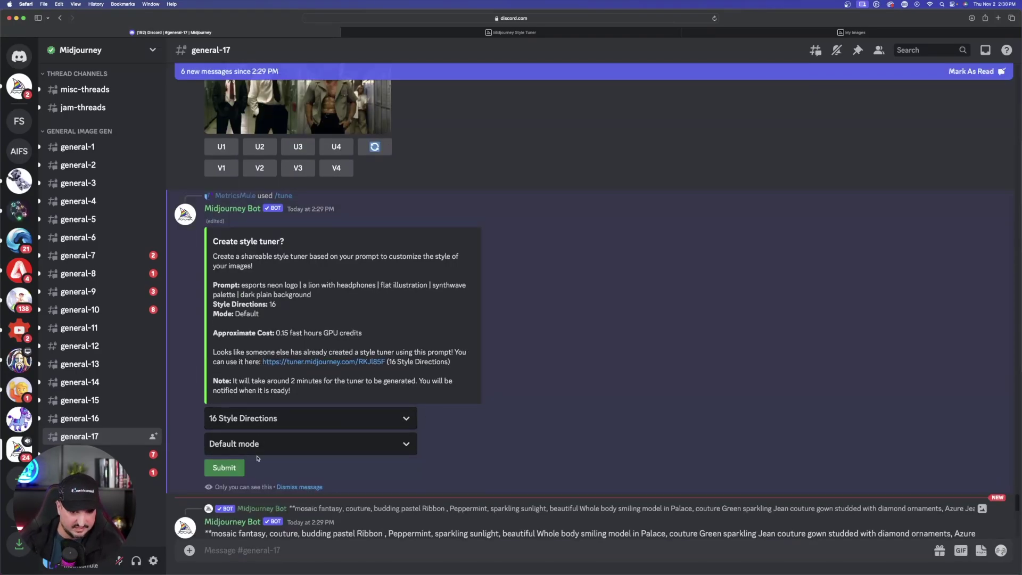
pyautogui.click(230, 468)
pyautogui.click(230, 468)
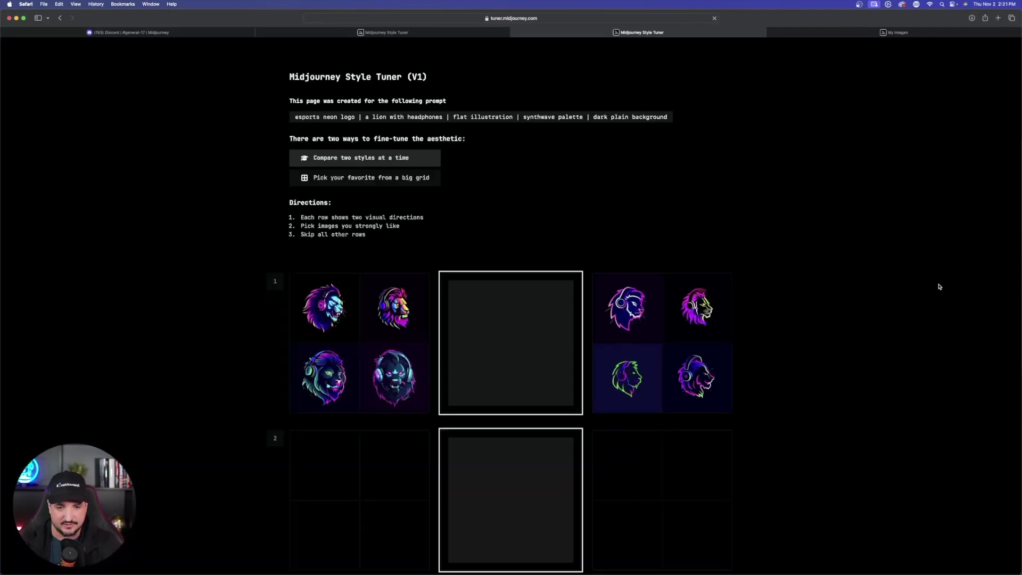
# - Review the lion logo style rows, pick the left-hand set in row 1, and copy the generated /imagine prompt
pyautogui.scroll(-20, 805, 249)
pyautogui.scroll(5, 811, 252)
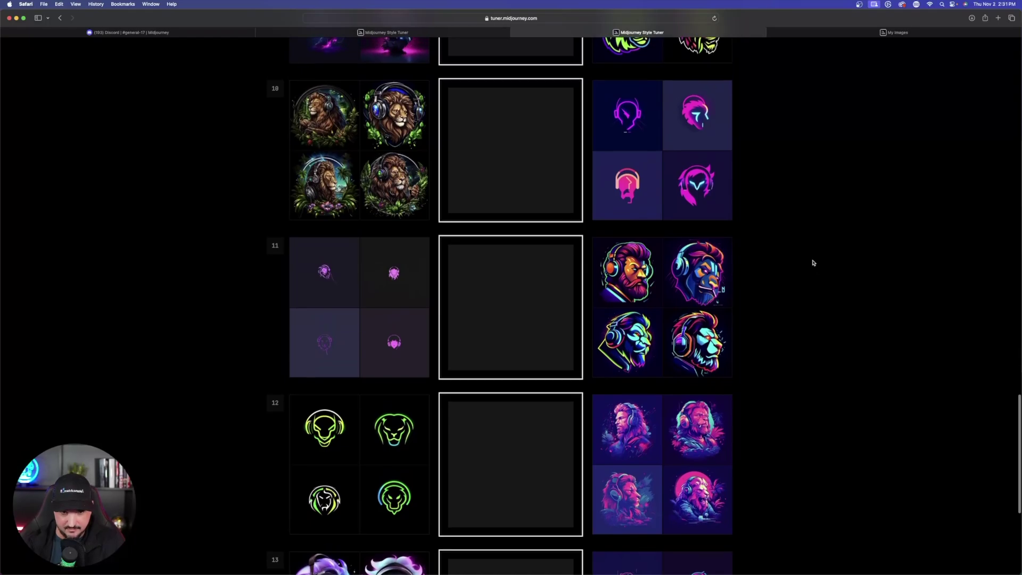
pyautogui.scroll(3, 821, 254)
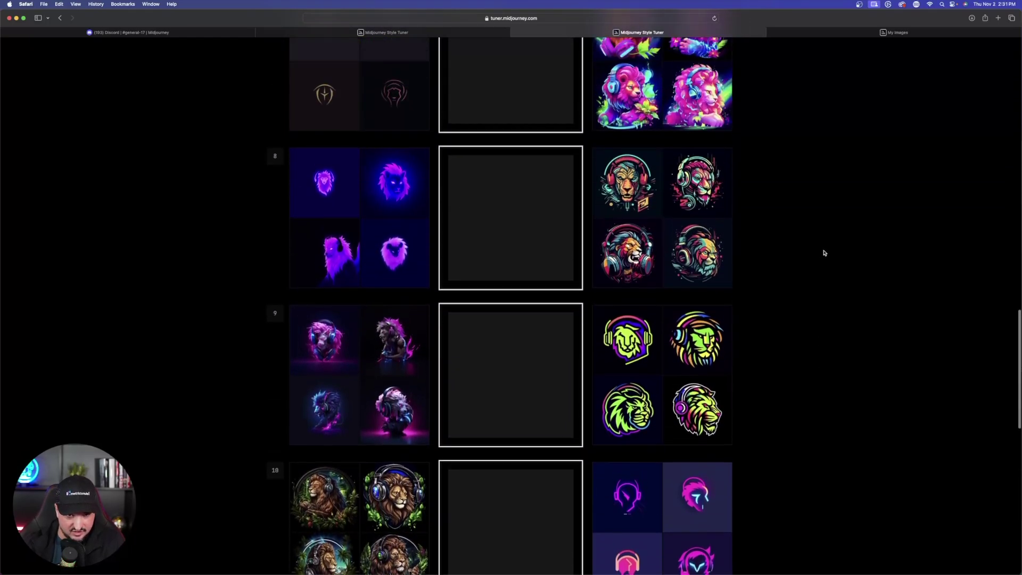
pyautogui.scroll(20, 824, 253)
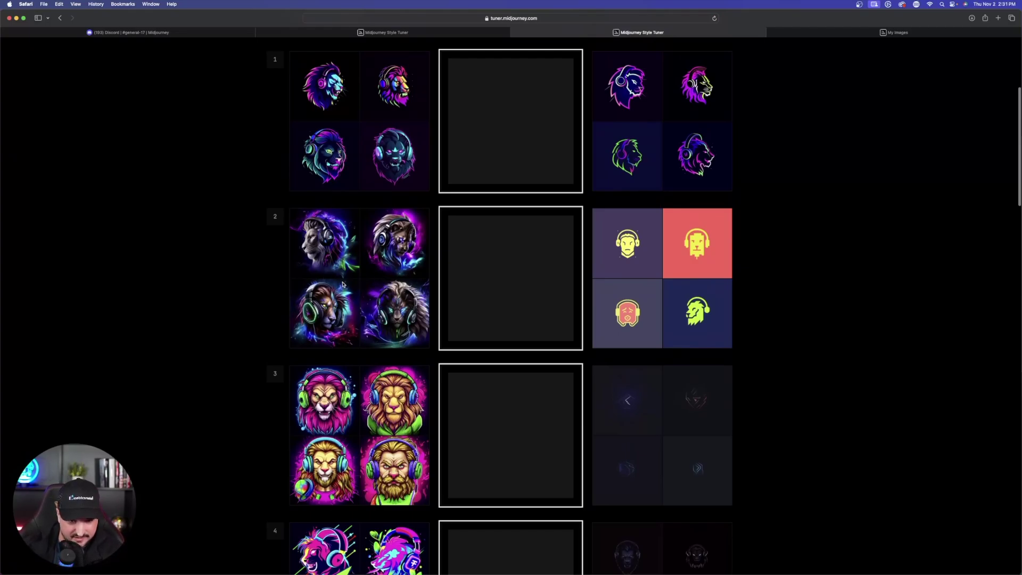
pyautogui.scroll(2, 374, 274)
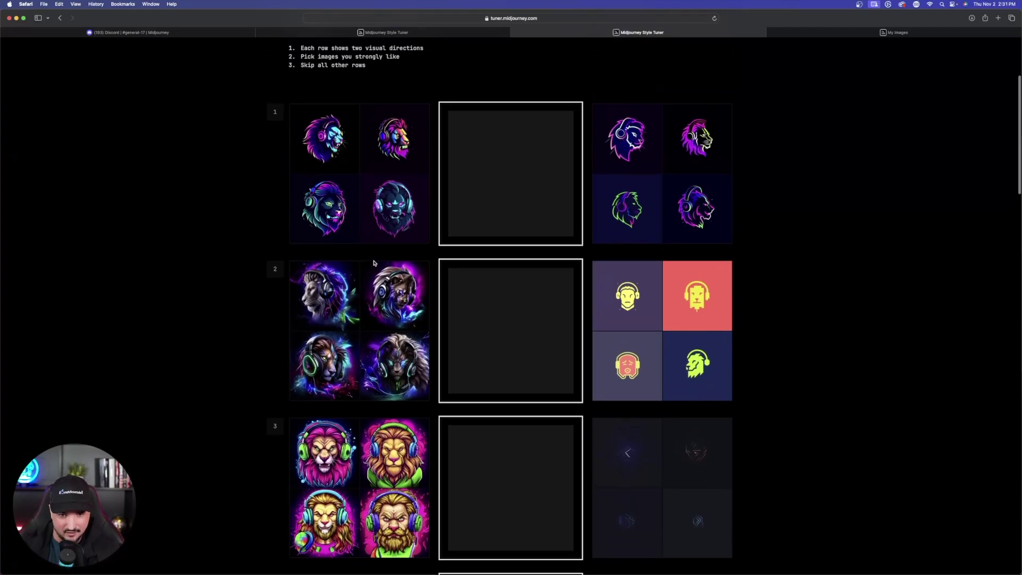
pyautogui.scroll(1, 205, 270)
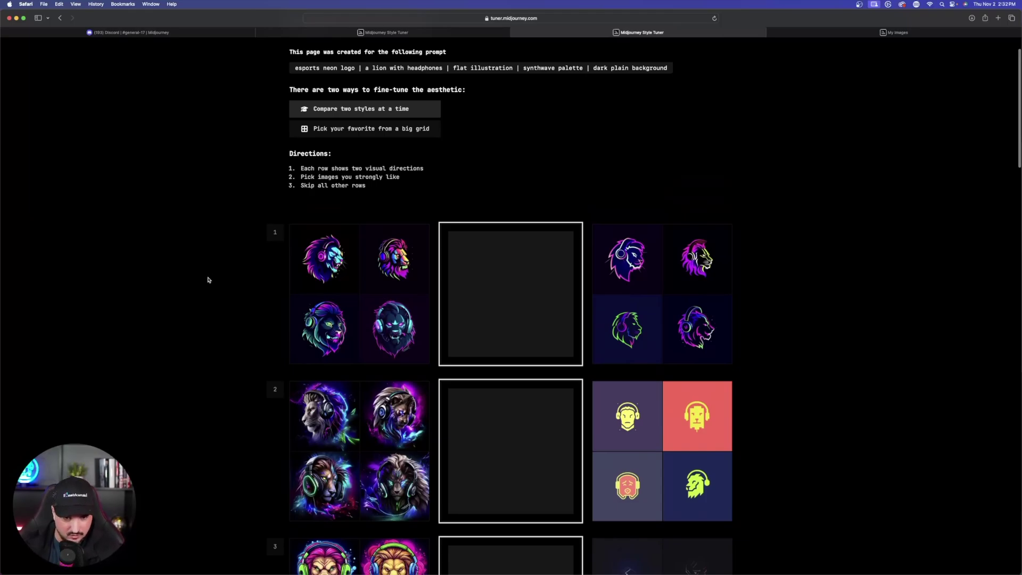
pyautogui.click(353, 275)
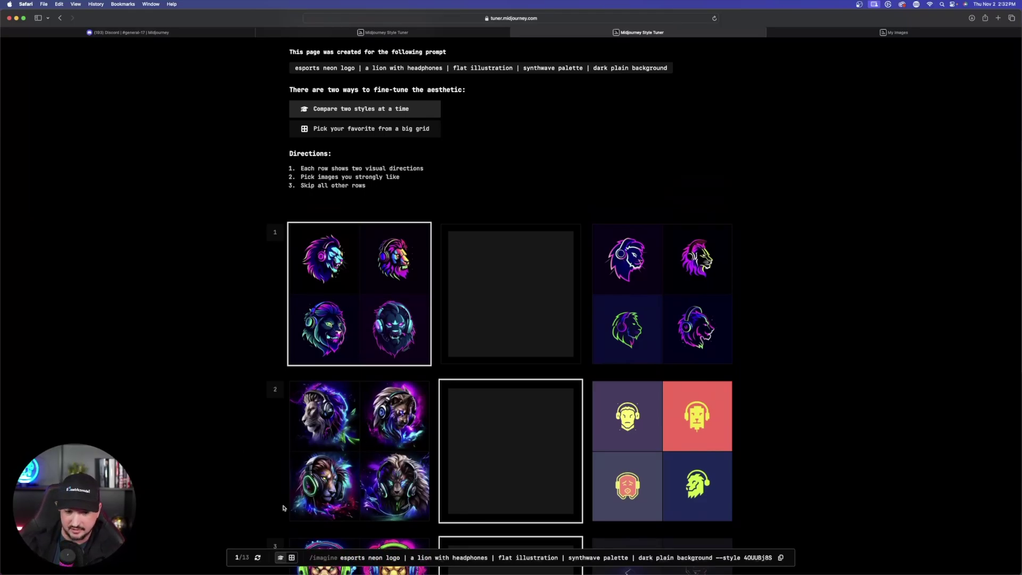
pyautogui.click(781, 557)
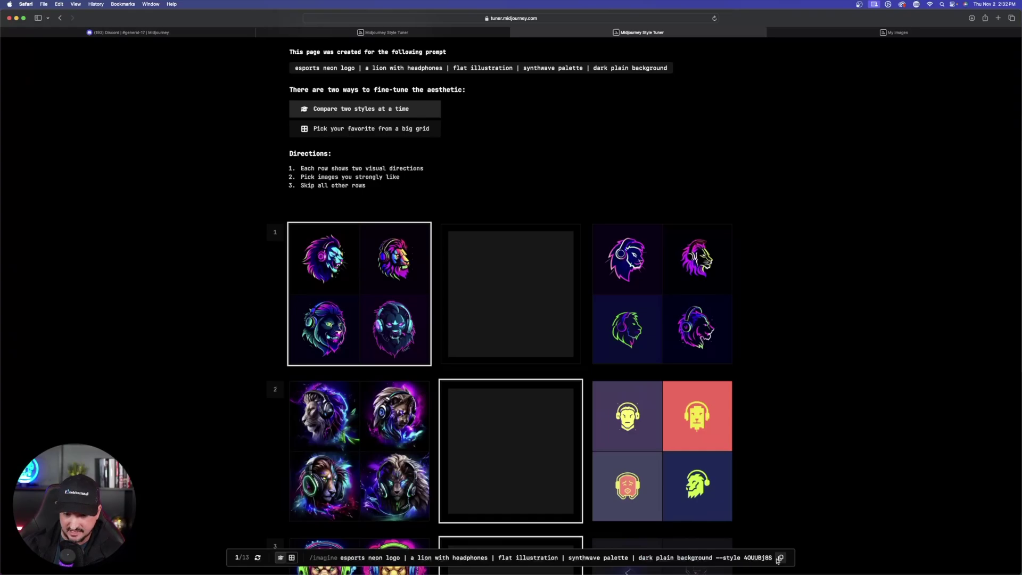
# - Return to Discord's general-17 channel and submit the copied lion logo prompt with --style 4OUUBj8S
pyautogui.press('super+1')
pyautogui.click(244, 549)
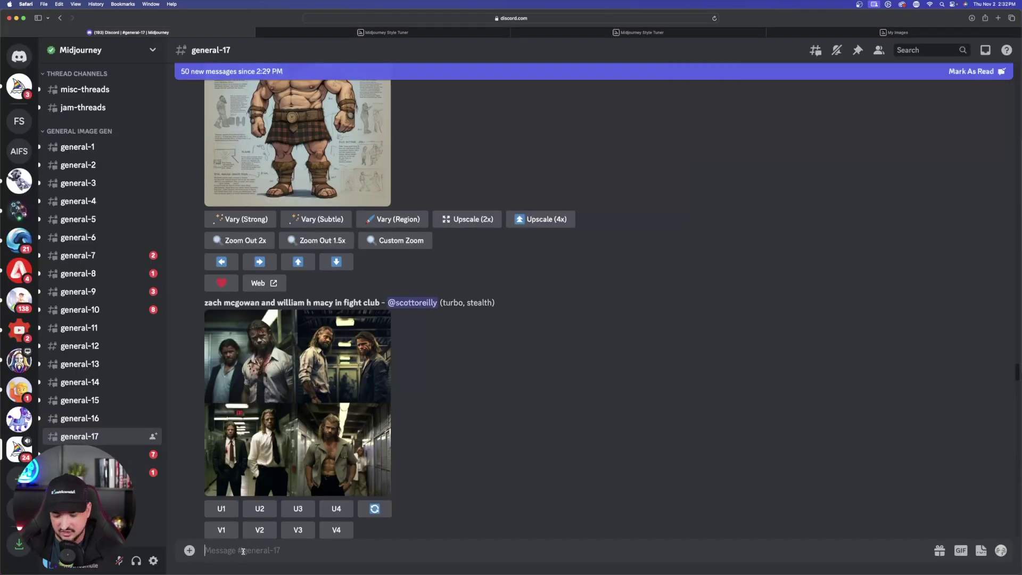
pyautogui.press('super+v')
pyautogui.press('Return')
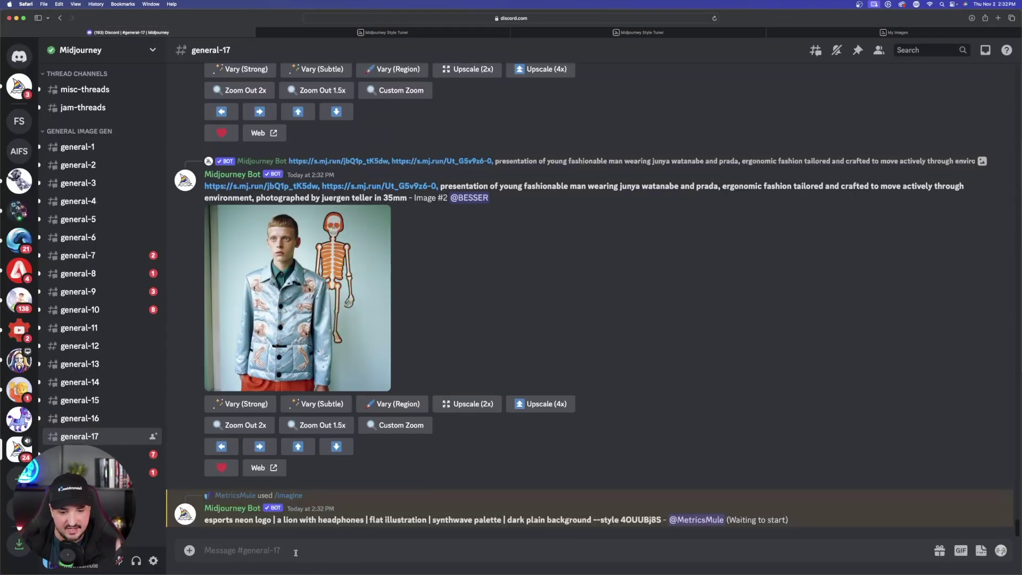
# - Submit another /imagine prompt with lion replaced by gorilla, keeping --style 4OUUBj8S
pyautogui.write('/')
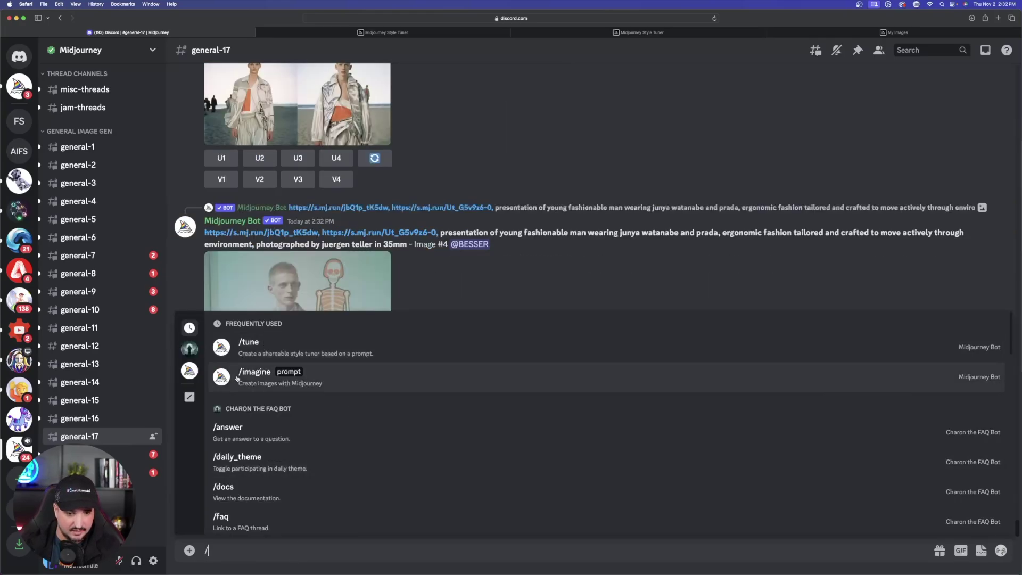
pyautogui.click(237, 378)
pyautogui.press('super+v')
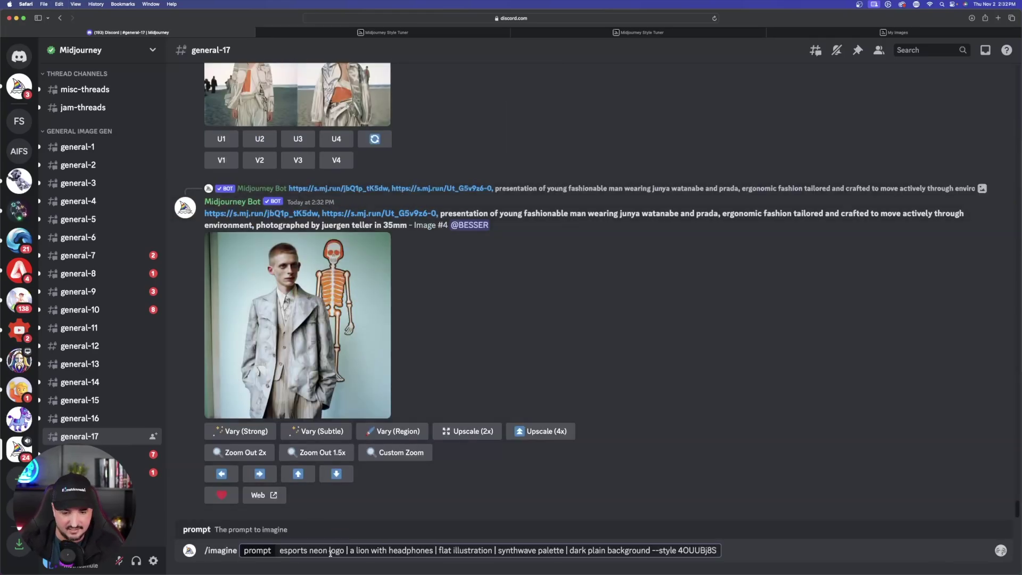
pyautogui.doubleClick(363, 550)
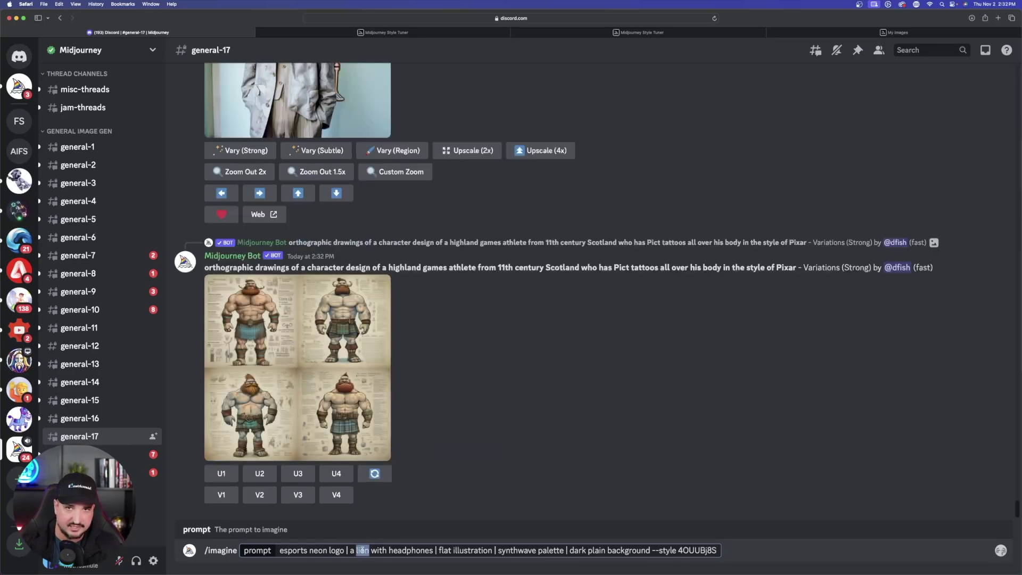
pyautogui.write('gorilla')
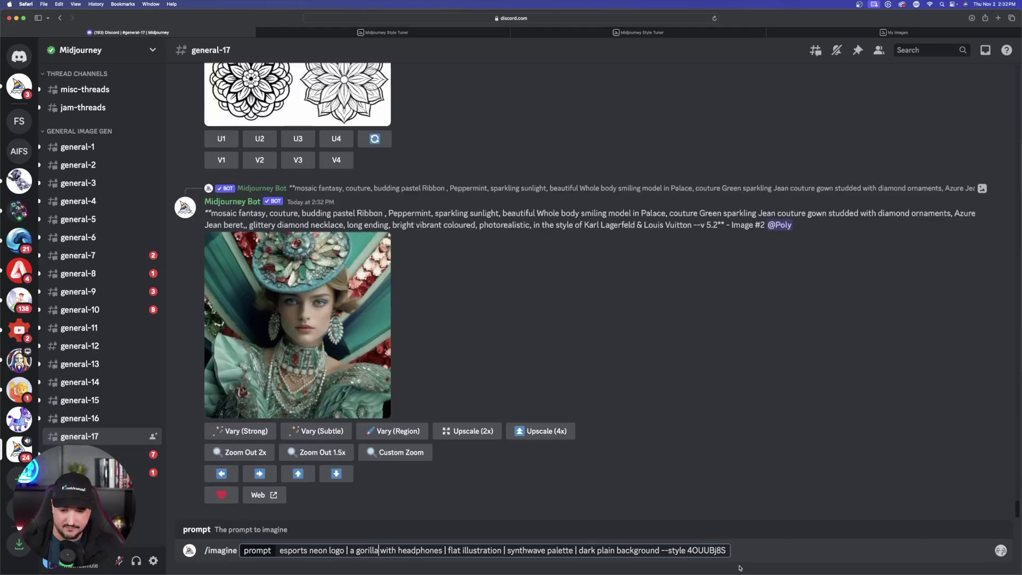
pyautogui.press('Return')
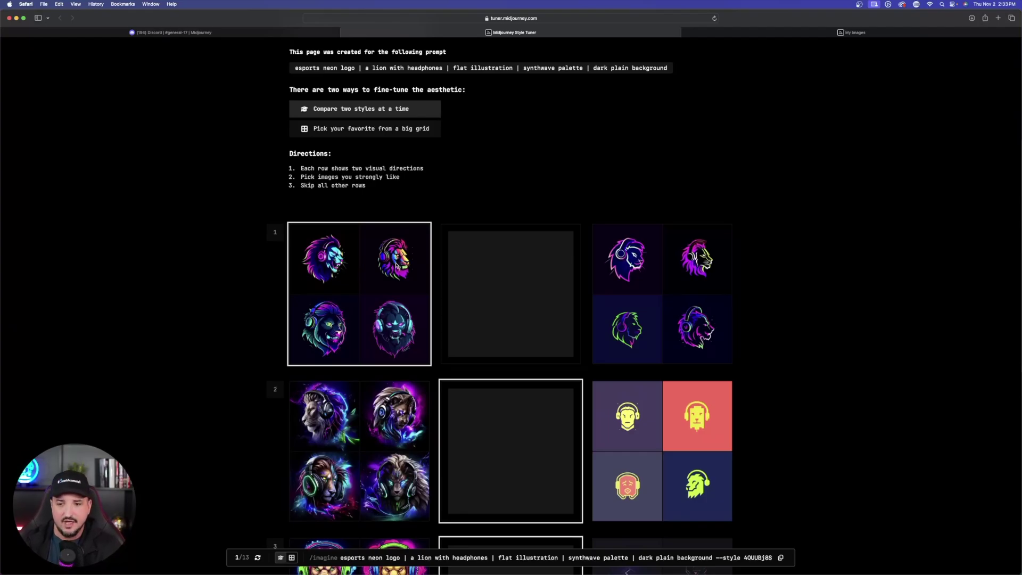
# - In the Style Tuner, pick the left-hand set in row 2, reset row 1 to neutral, and copy the updated prompt
pyautogui.scroll(-2, 345, 275)
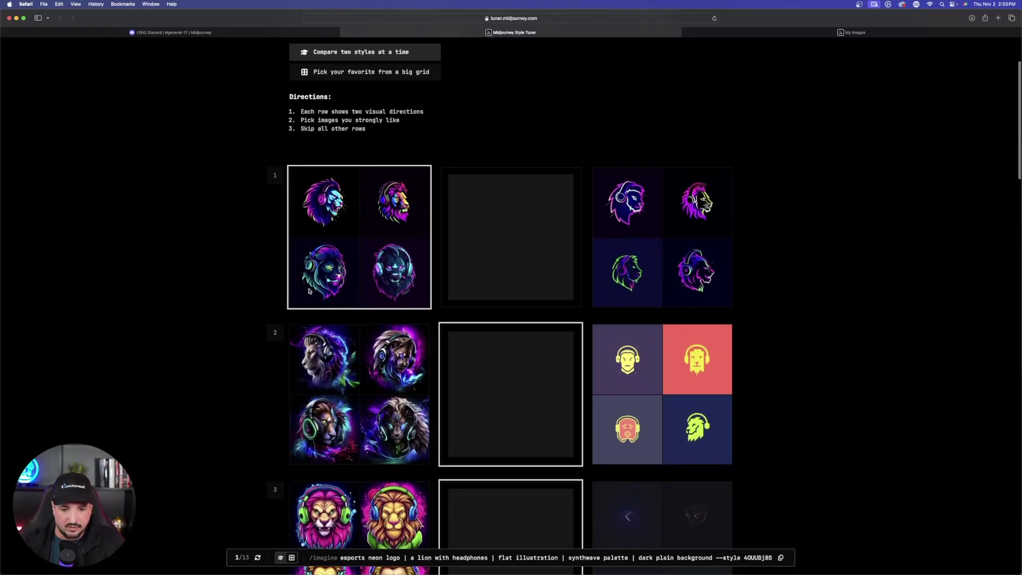
pyautogui.click(368, 381)
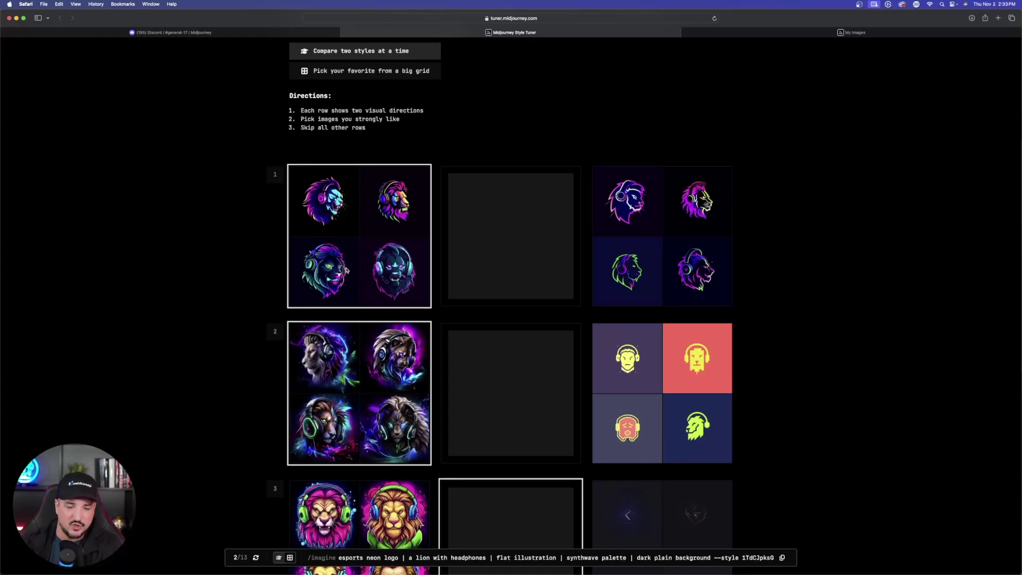
pyautogui.click(506, 241)
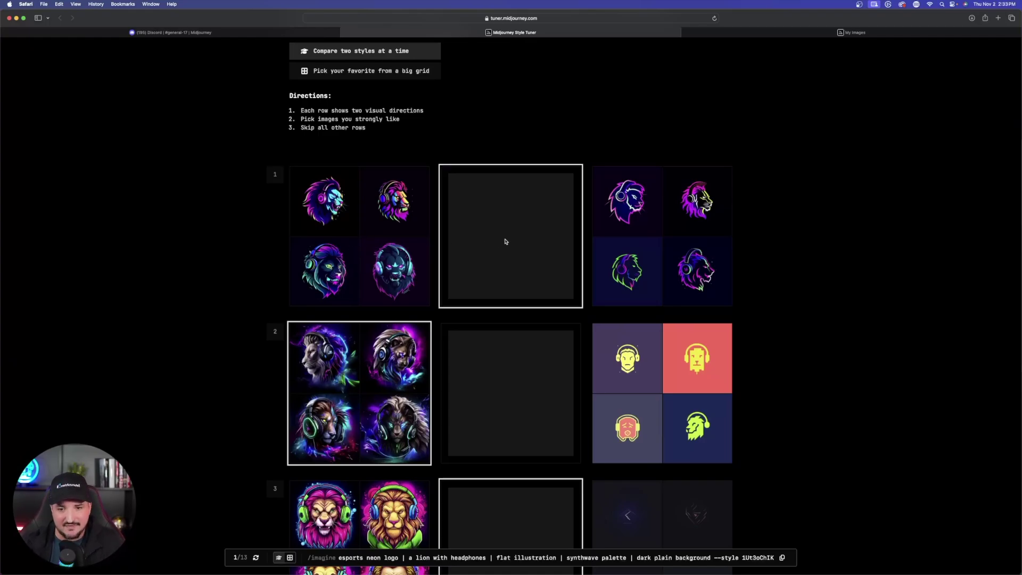
pyautogui.scroll(-3, 506, 241)
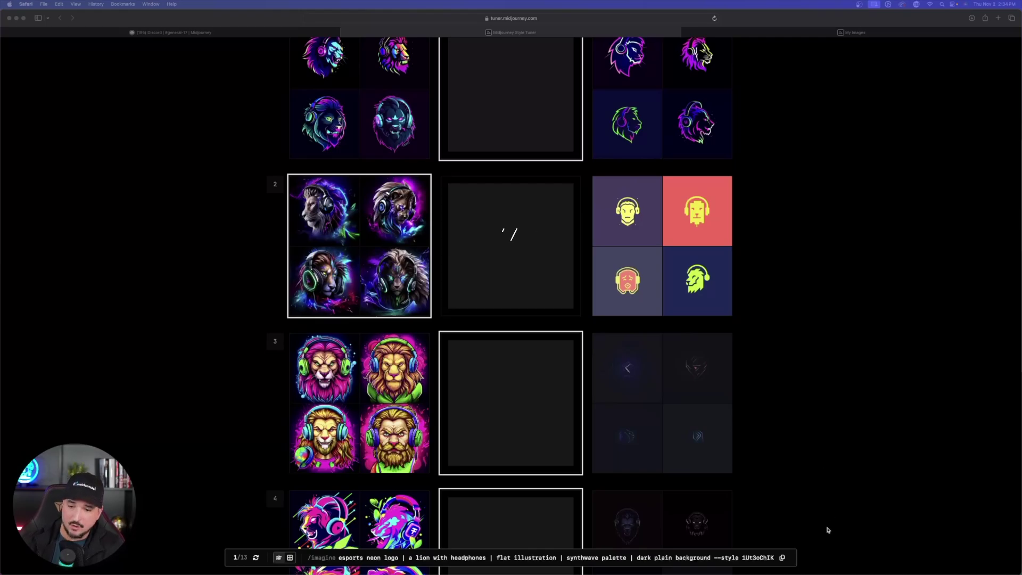
pyautogui.click(781, 557)
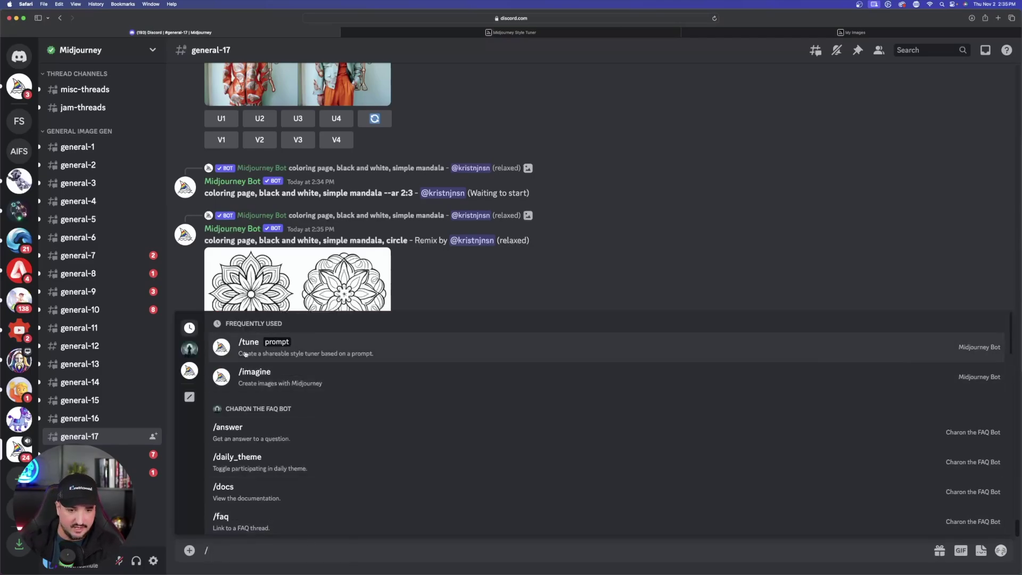
# - Submit the copied lion logo prompt with --style 1Ut3oChIK as an /imagine command in Discord's general-17 channel
pyautogui.click(254, 376)
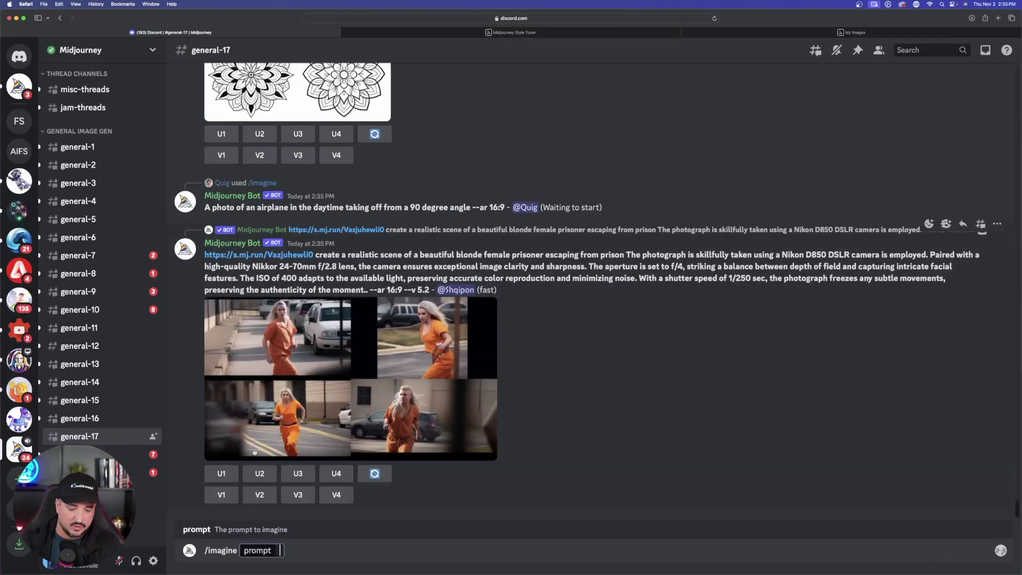
pyautogui.press('super+v')
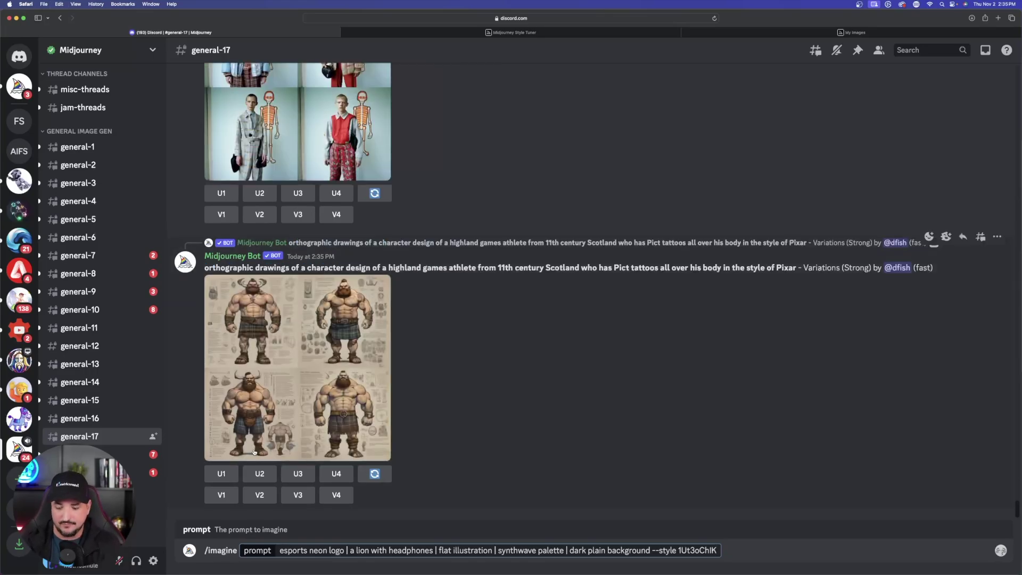
pyautogui.press('Return')
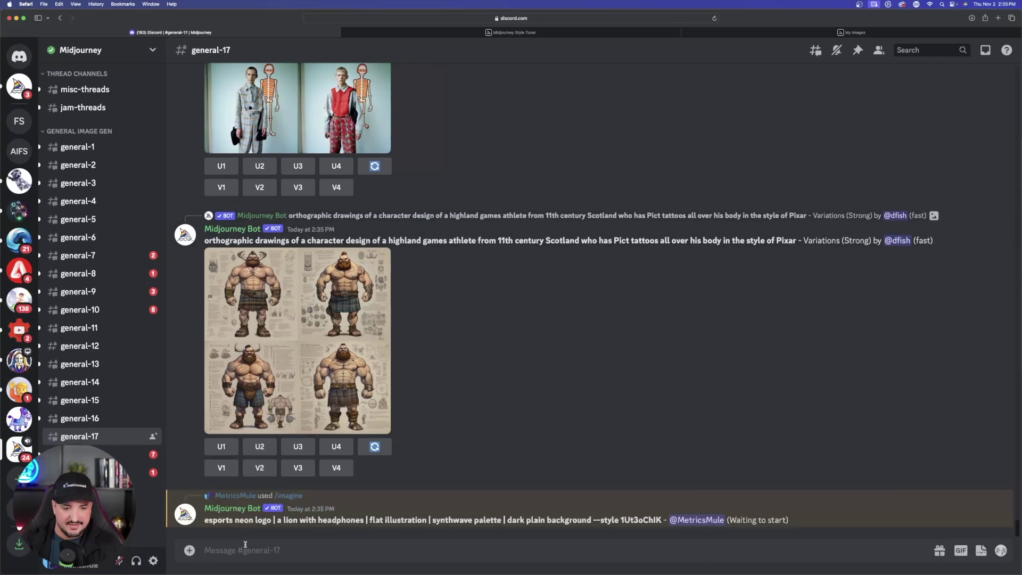
# - Create a gorilla version of the /imagine prompt with --style 1Ut3oChIK, and view and close the enlarged gorilla image grid
pyautogui.write('/')
pyautogui.press('Down')
pyautogui.press('Return')
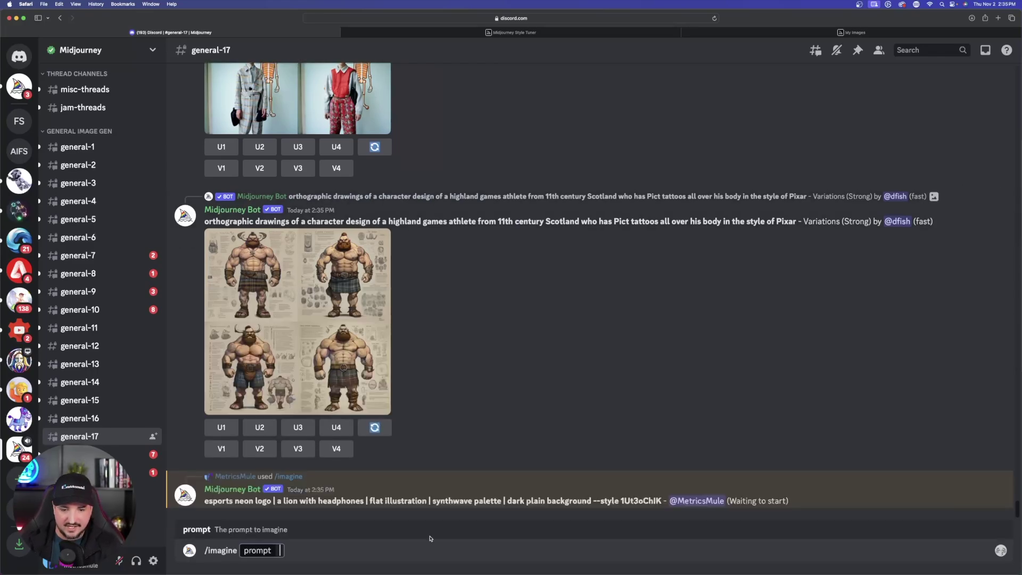
pyautogui.press('super+v')
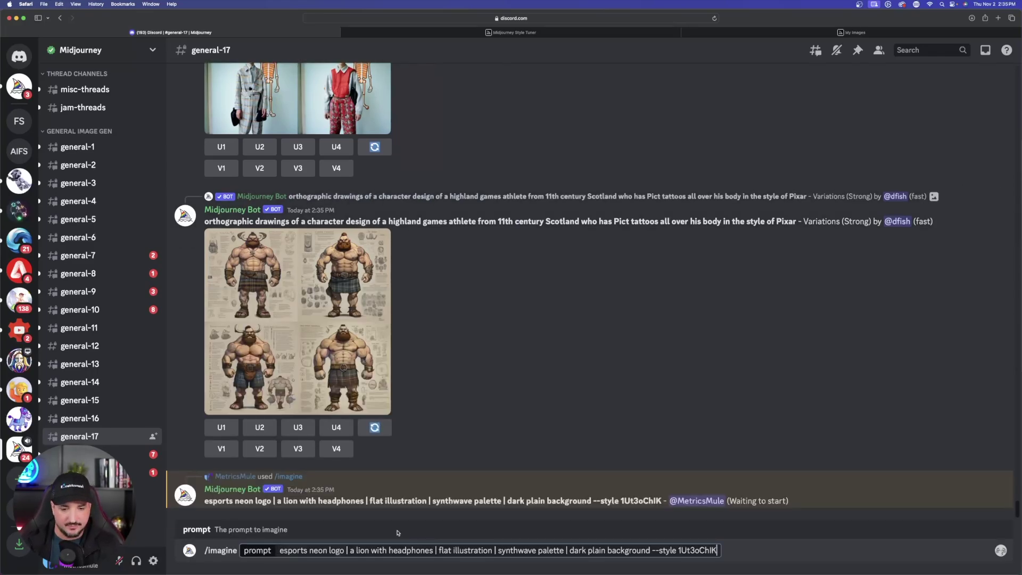
pyautogui.doubleClick(357, 550)
pyautogui.write('gorilla')
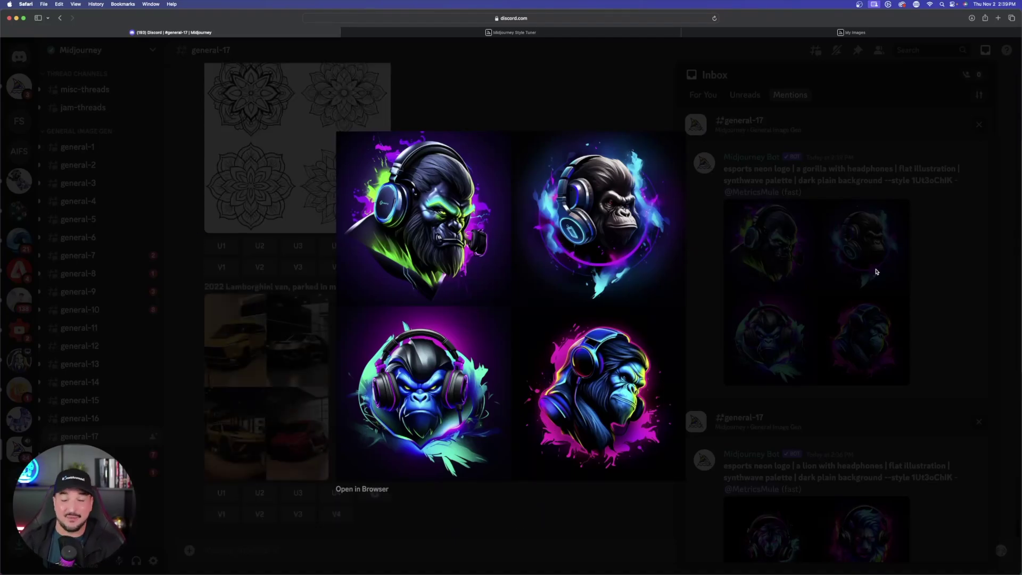
pyautogui.click(872, 257)
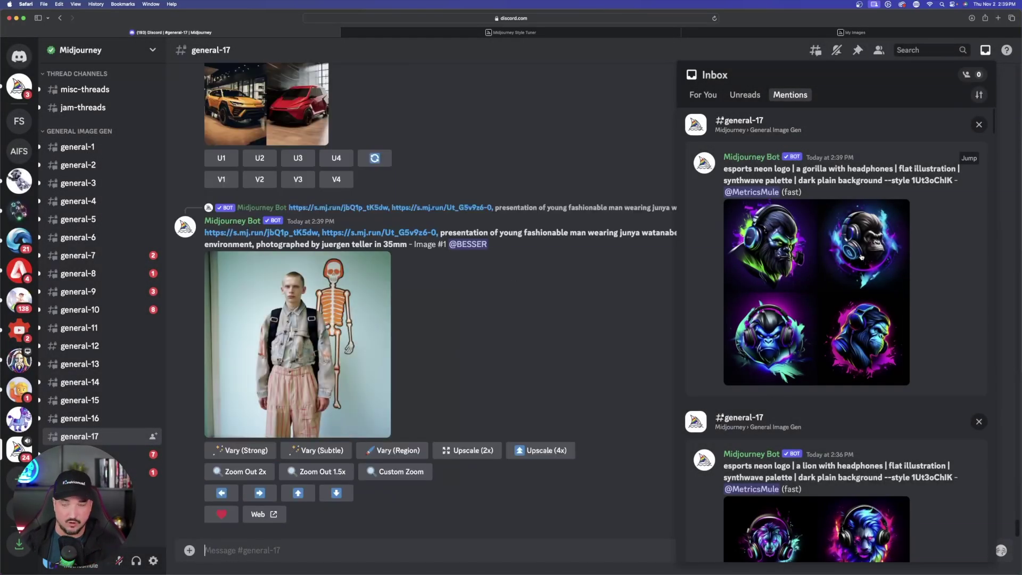
# - Switch to the My Images gallery and open a portrait of the man in a black suit from October 2, 2023
pyautogui.click(232, 550)
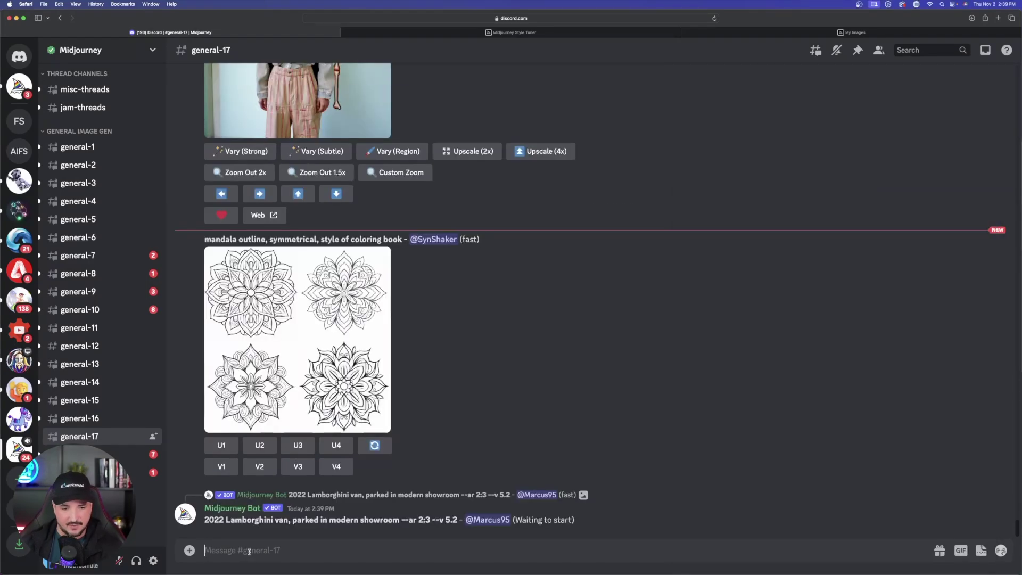
pyautogui.press('super+3')
pyautogui.scroll(-1, 562, 294)
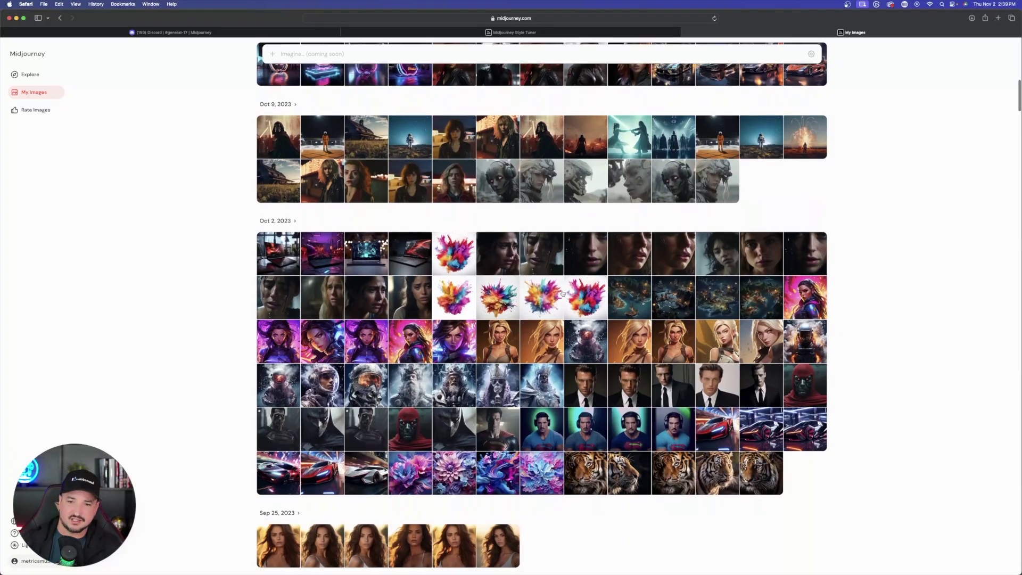
pyautogui.scroll(1, 561, 294)
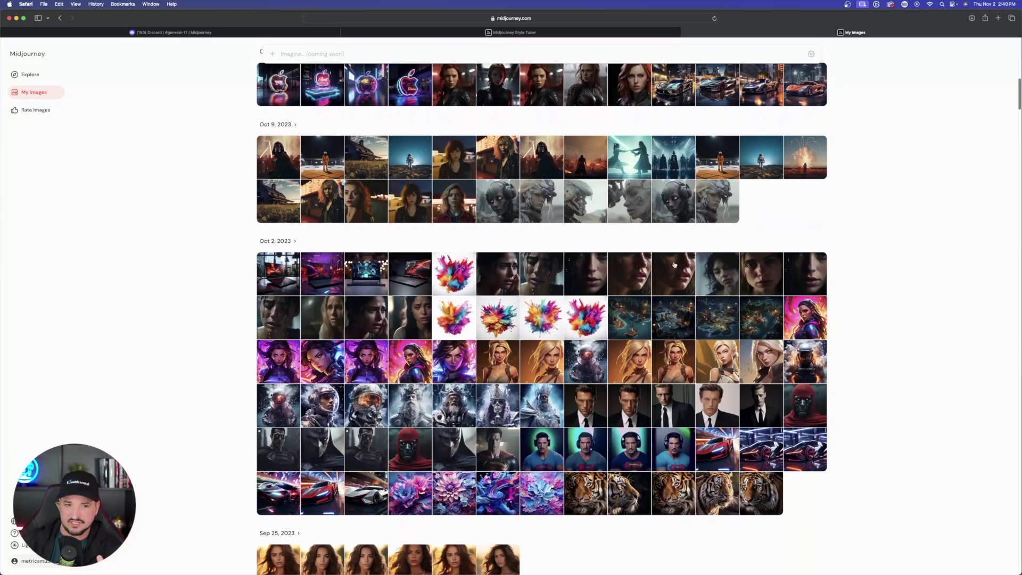
pyautogui.scroll(1, 674, 265)
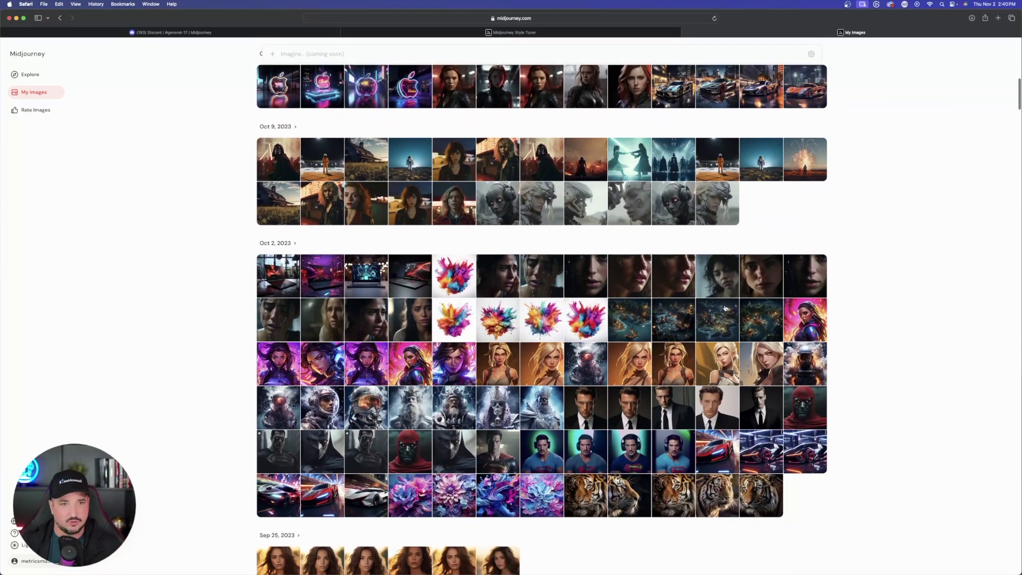
pyautogui.click(725, 408)
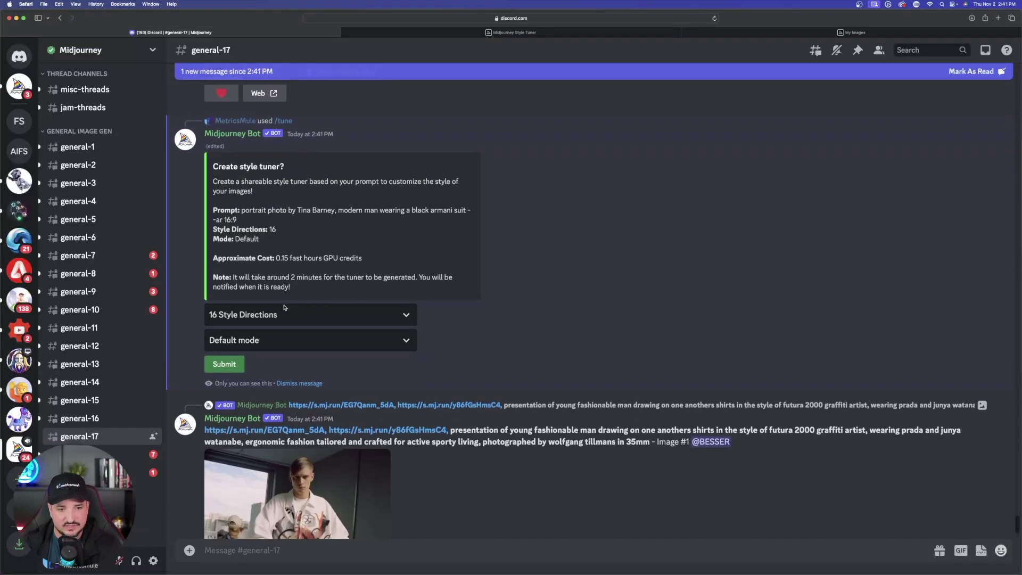
# - In Discord, set the style tuner for the black armani suit portrait prompt to Raw mode
pyautogui.click(268, 358)
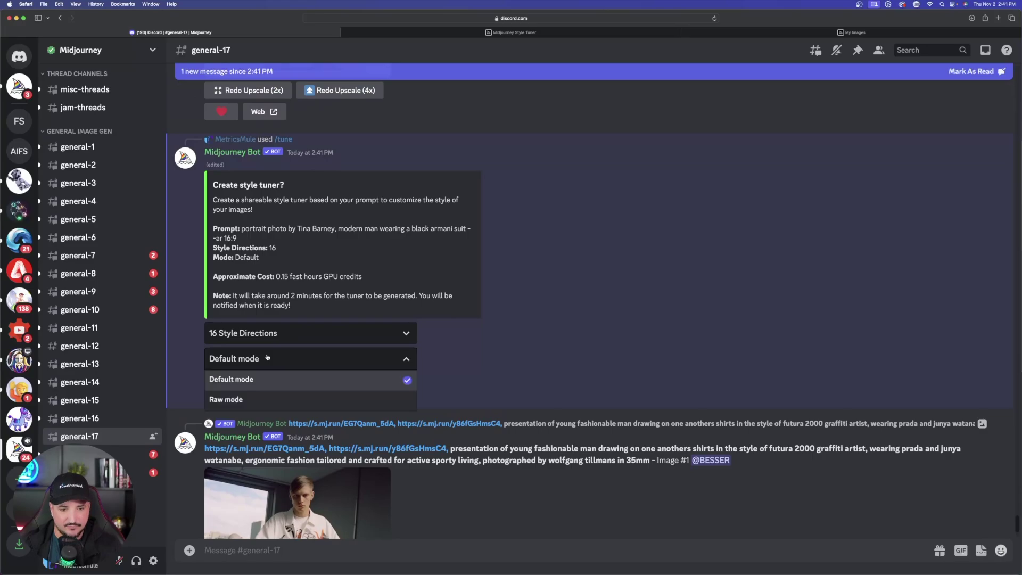
pyautogui.click(241, 401)
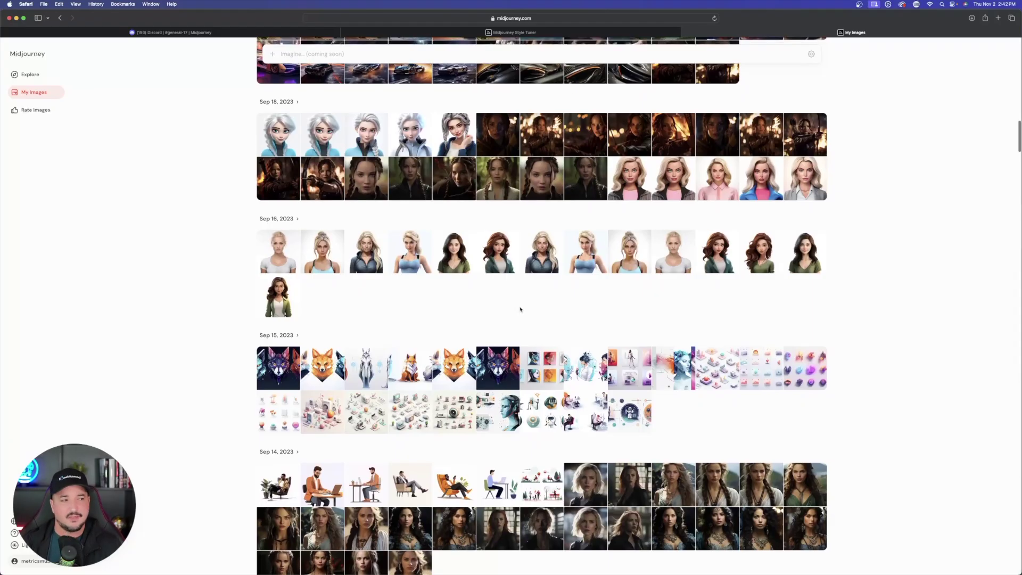
# - Open the first Shrek image under September 11, 2023 in the My Images gallery and view its prompt
pyautogui.scroll(-3, 520, 310)
pyautogui.scroll(-5, 286, 275)
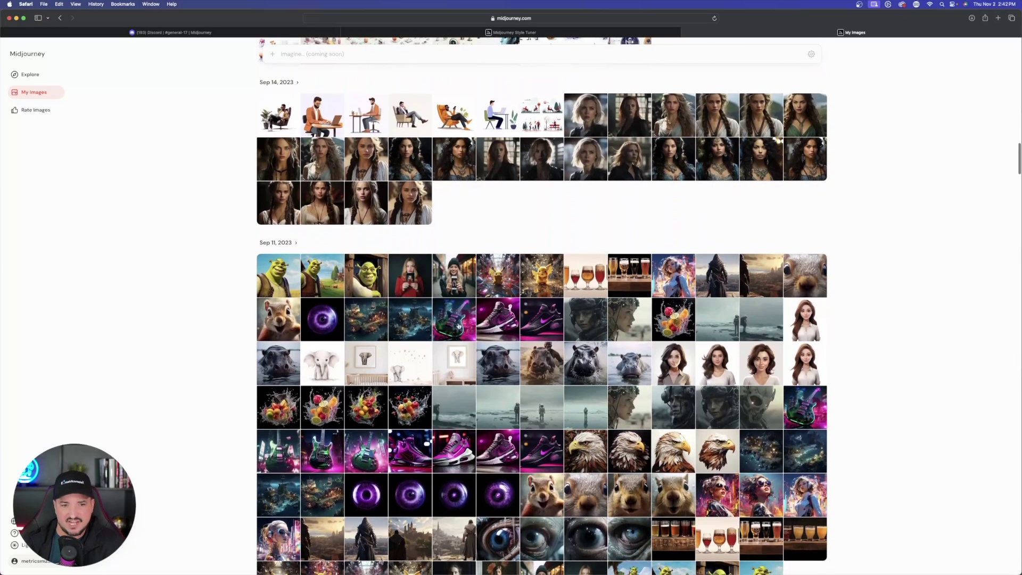
pyautogui.click(286, 276)
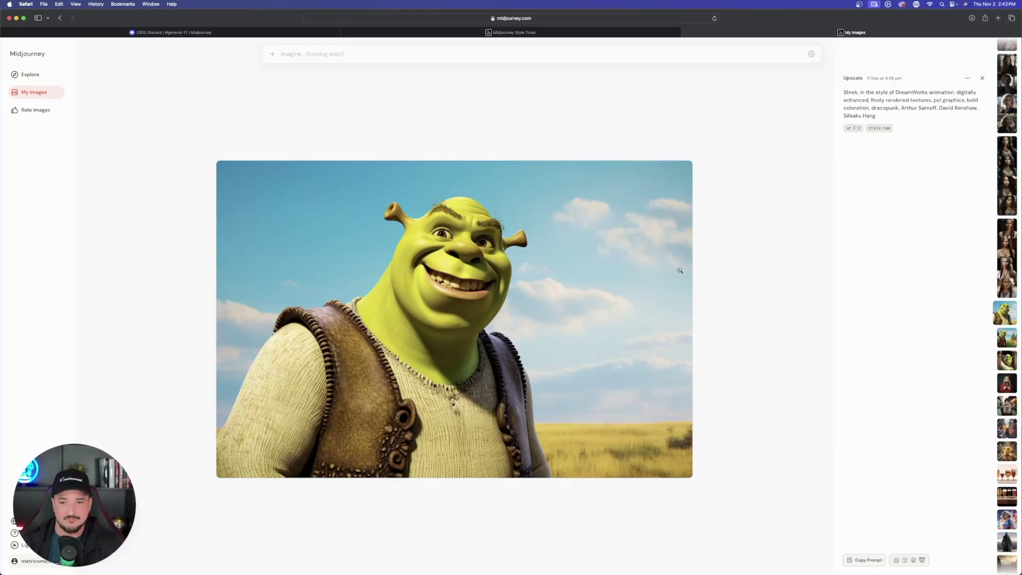
pyautogui.click(982, 78)
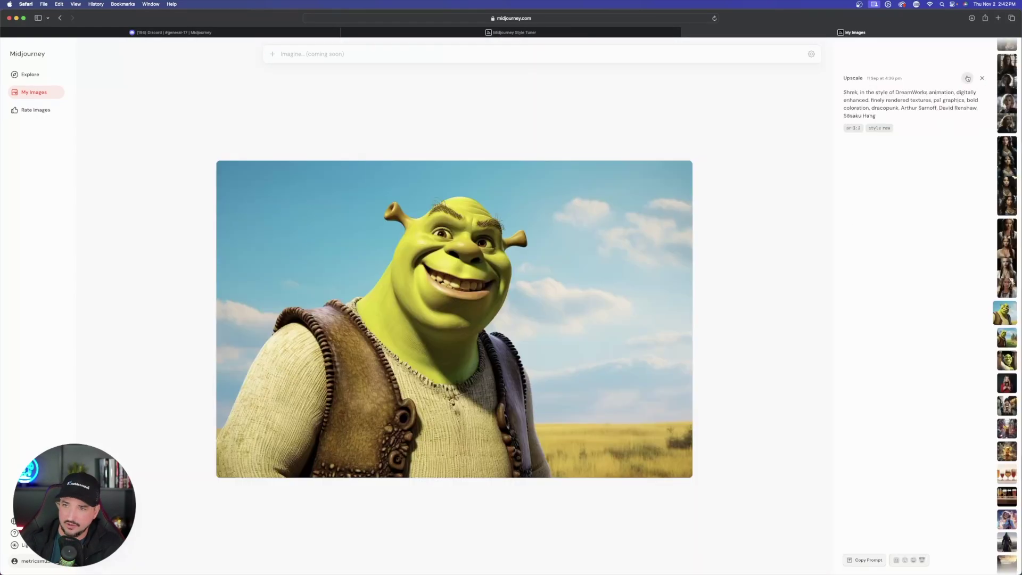
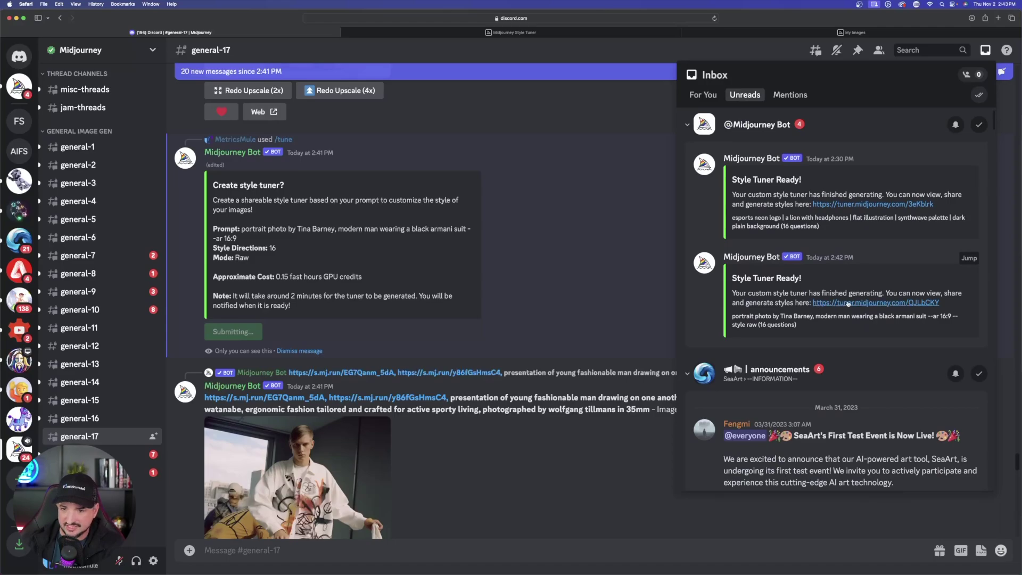
# - Open the finished Style Tuner for the black armani suit portrait from the Discord inbox and review its style rows
pyautogui.click(817, 303)
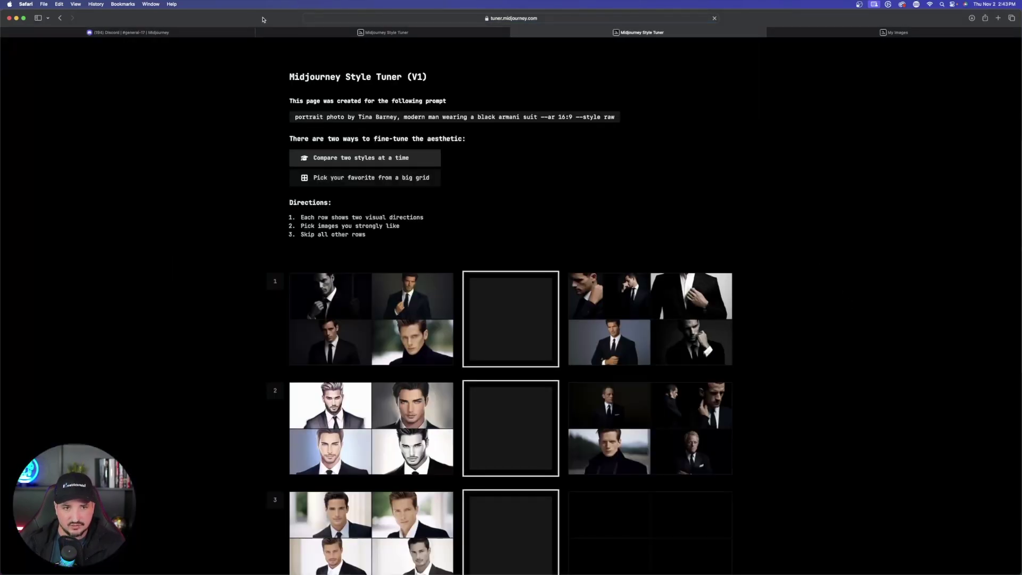
pyautogui.scroll(-5, 196, 255)
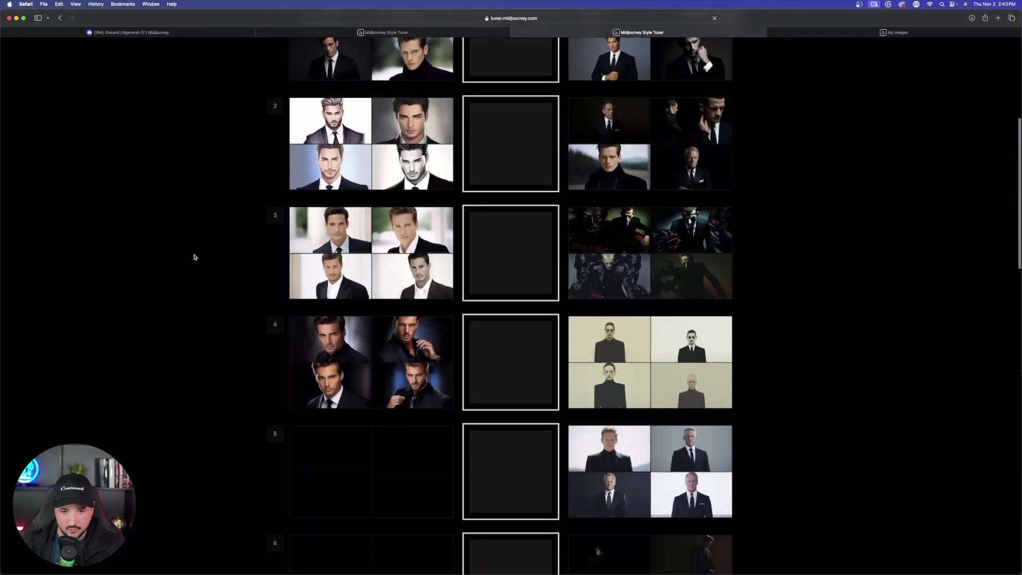
pyautogui.scroll(-8, 206, 258)
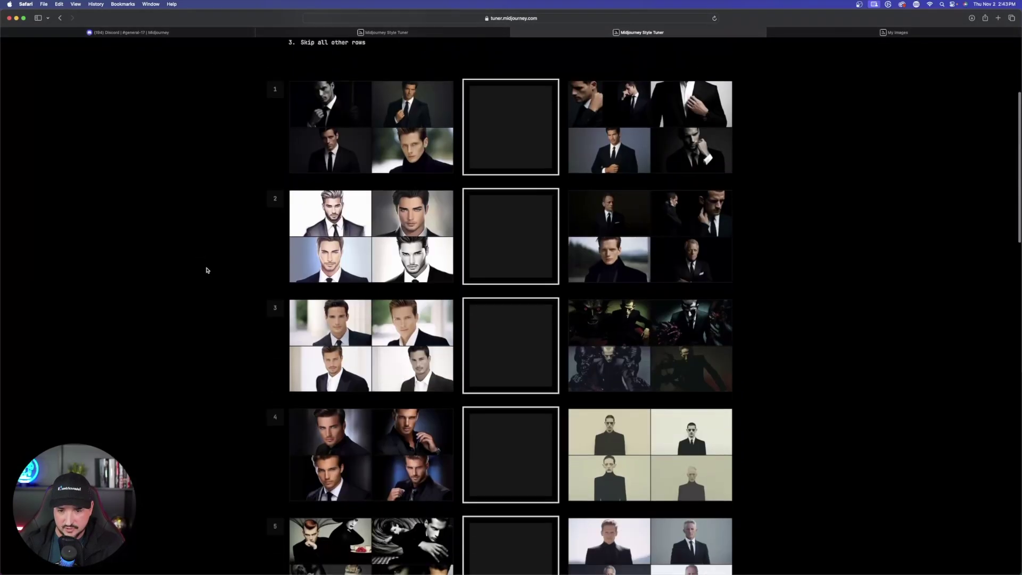
pyautogui.scroll(-9, 202, 269)
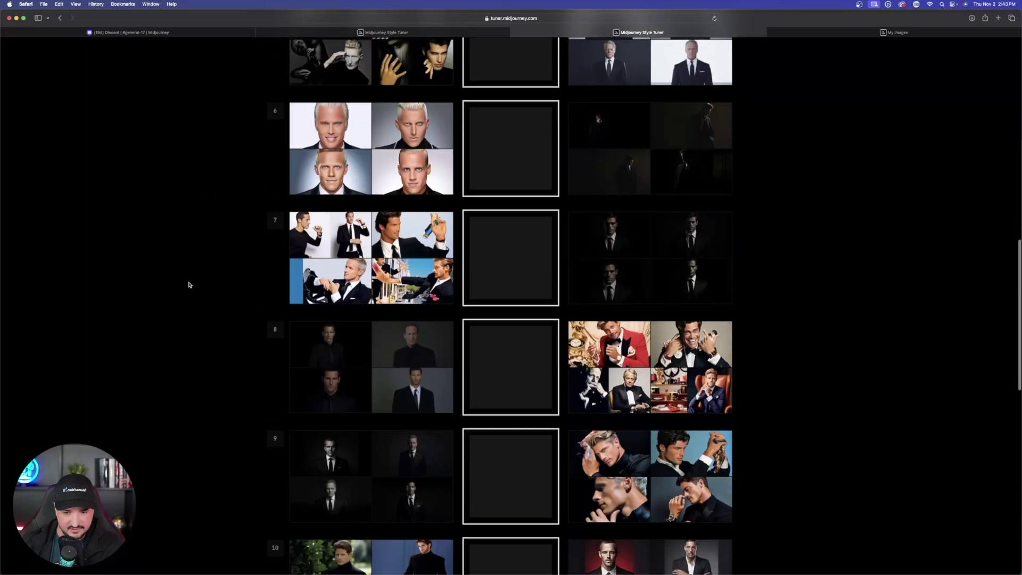
pyautogui.scroll(-10, 205, 269)
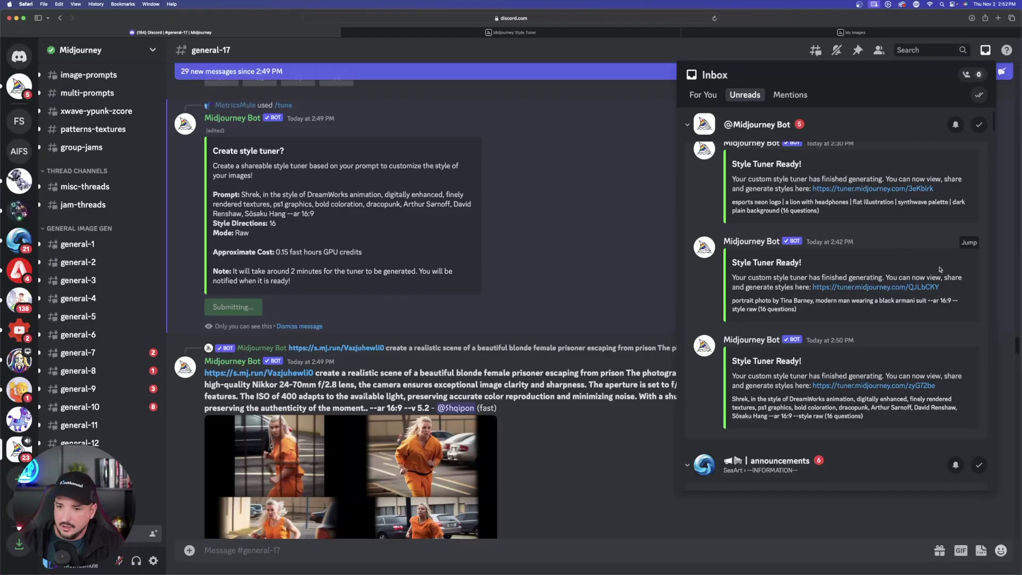
# - Open the finished Shrek Style Tuner from the Discord inbox and review its pairs of visual directions
pyautogui.click(873, 385)
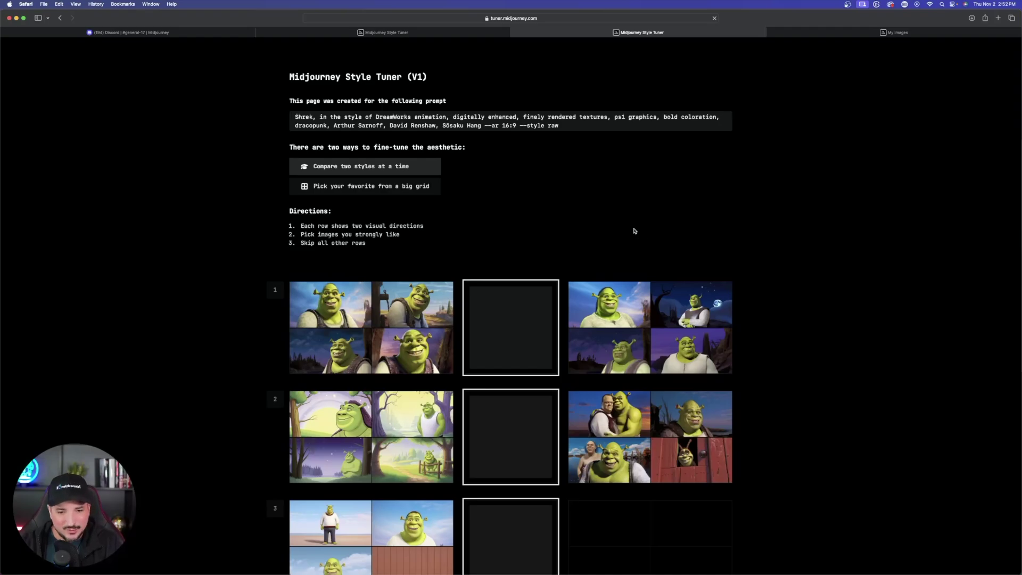
pyautogui.scroll(-5, 825, 234)
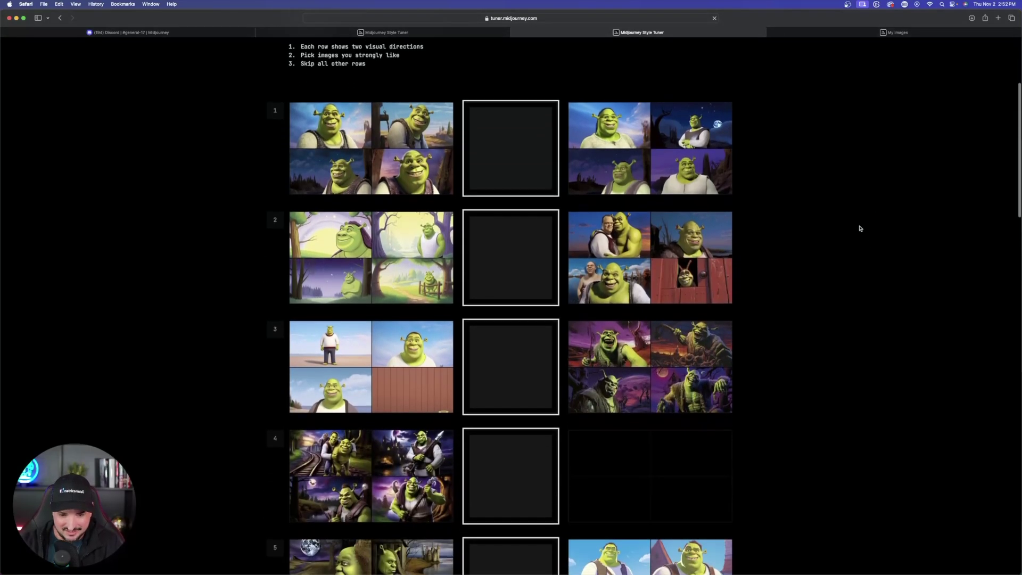
pyautogui.scroll(-10, 860, 229)
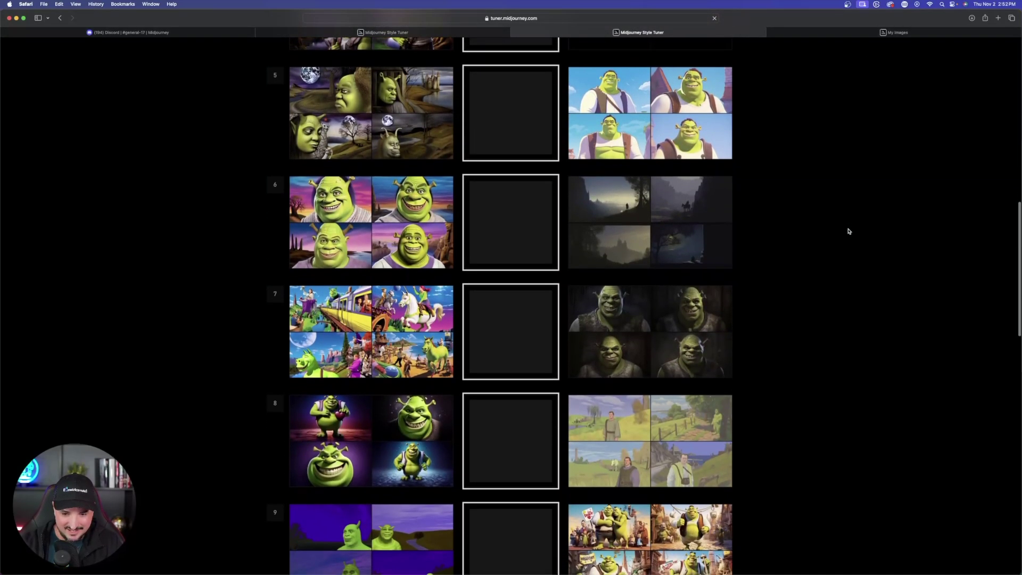
pyautogui.scroll(-6, 849, 231)
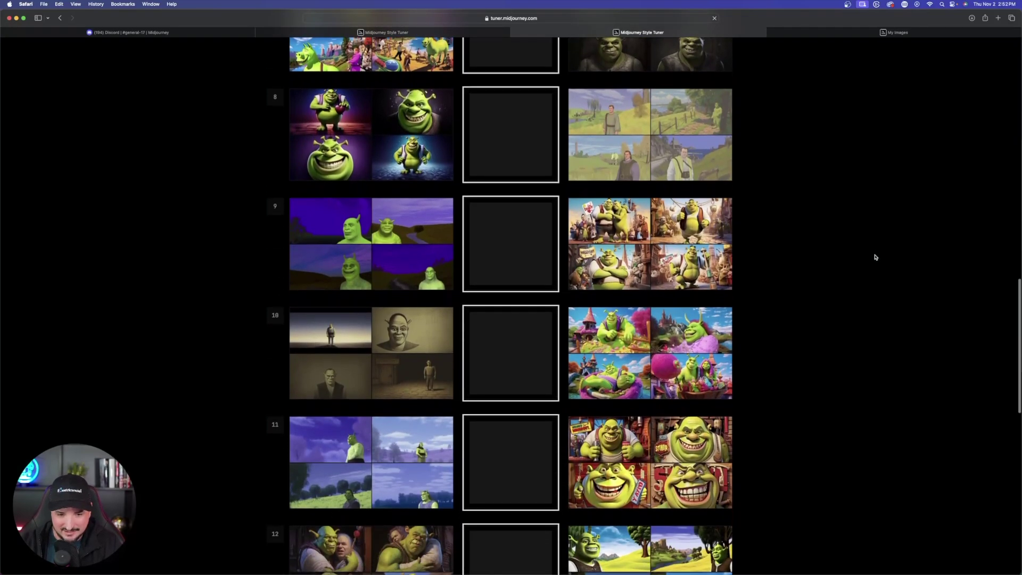
# - Switch back to Discord and start a slash command in the general-17 channel
pyautogui.press('super+1')
pyautogui.click(283, 550)
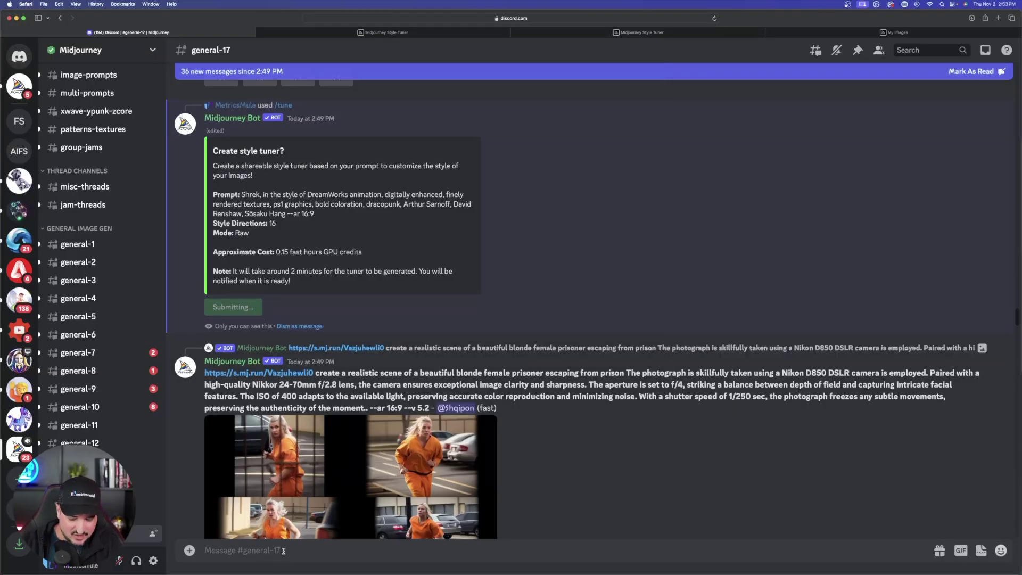
pyautogui.write('/')
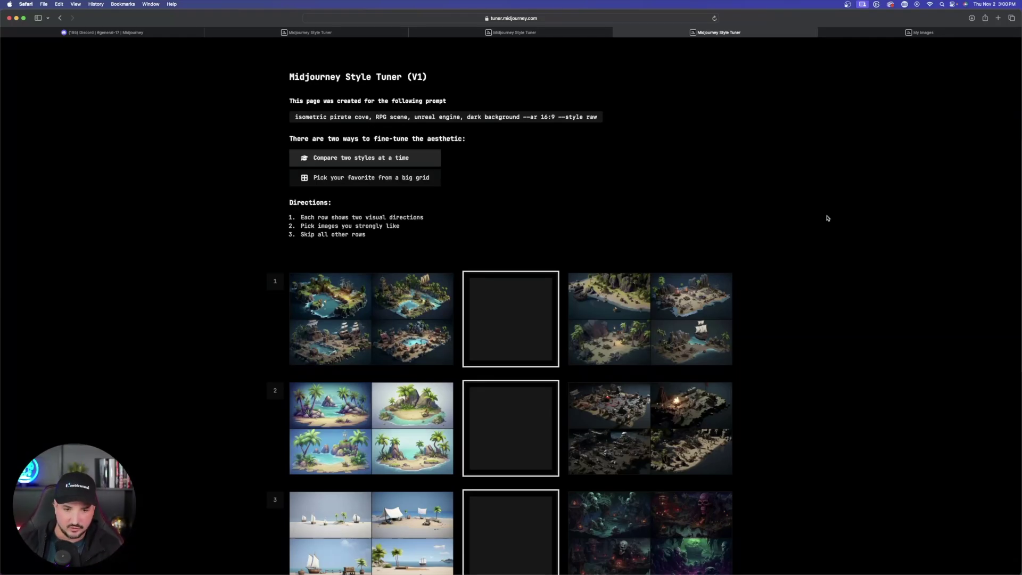
# - Review the style rows in the Style Tuner for the isometric pirate cove prompt
pyautogui.scroll(-5, 826, 218)
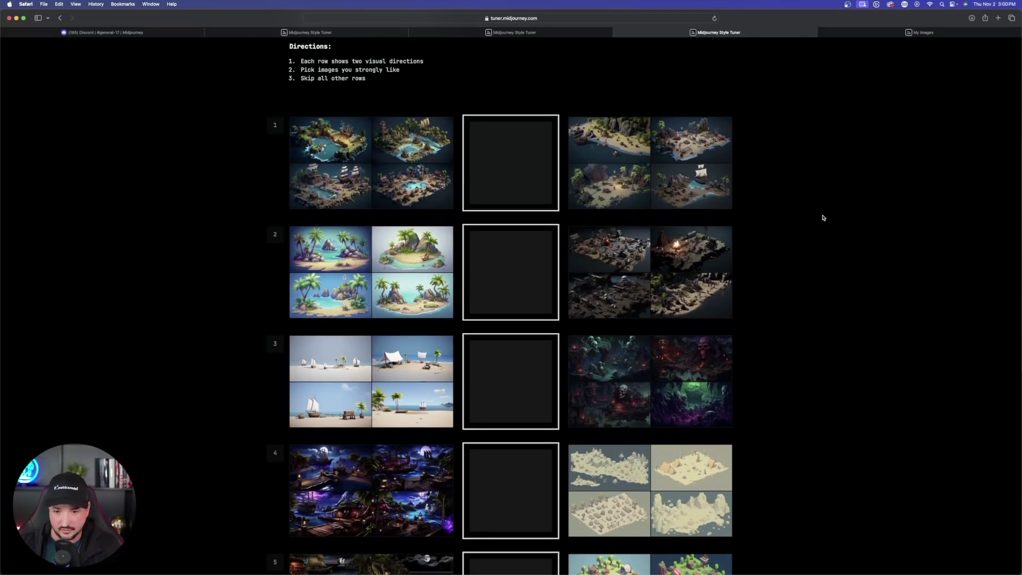
pyautogui.scroll(-5, 805, 213)
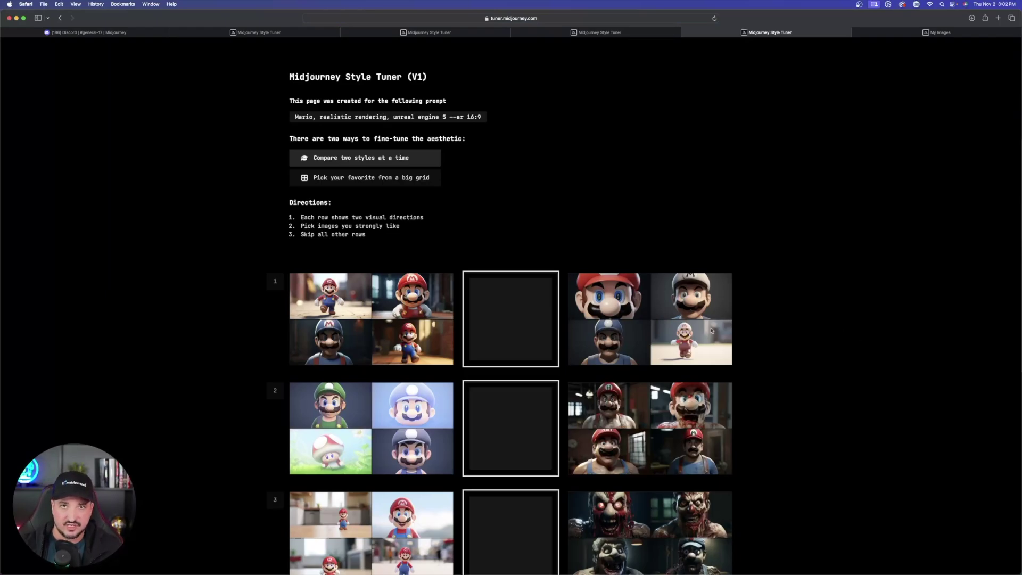
# - In the Mario Style Tuner, pick the left-hand set in row 1 and copy the resulting prompt
pyautogui.click(369, 310)
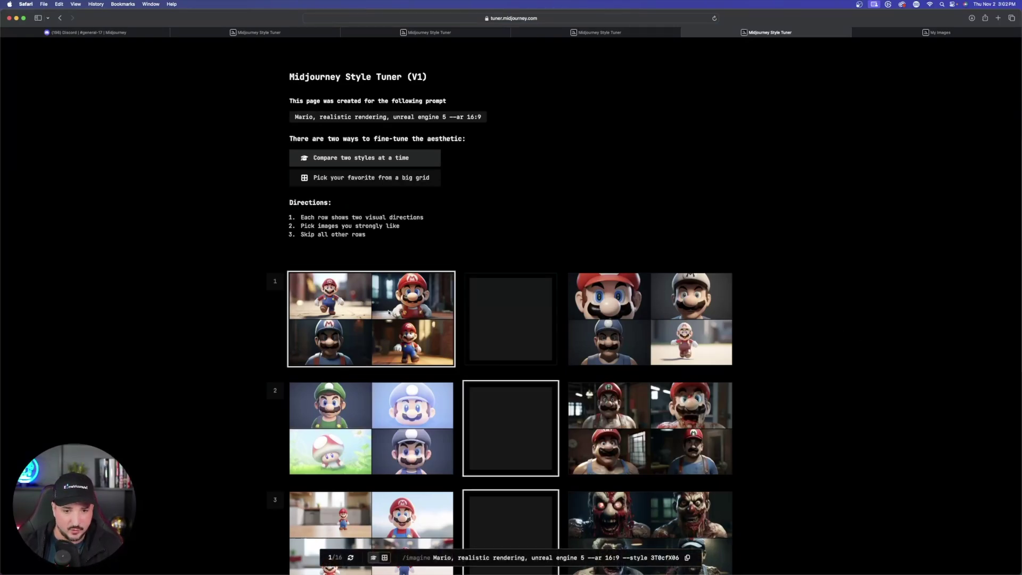
pyautogui.click(687, 557)
# - In Discord's general-17 channel, submit the copied /imagine prompt with Mario replaced by Sonic the hedgehog, keeping --style 3T0cfX06
pyautogui.click(115, 33)
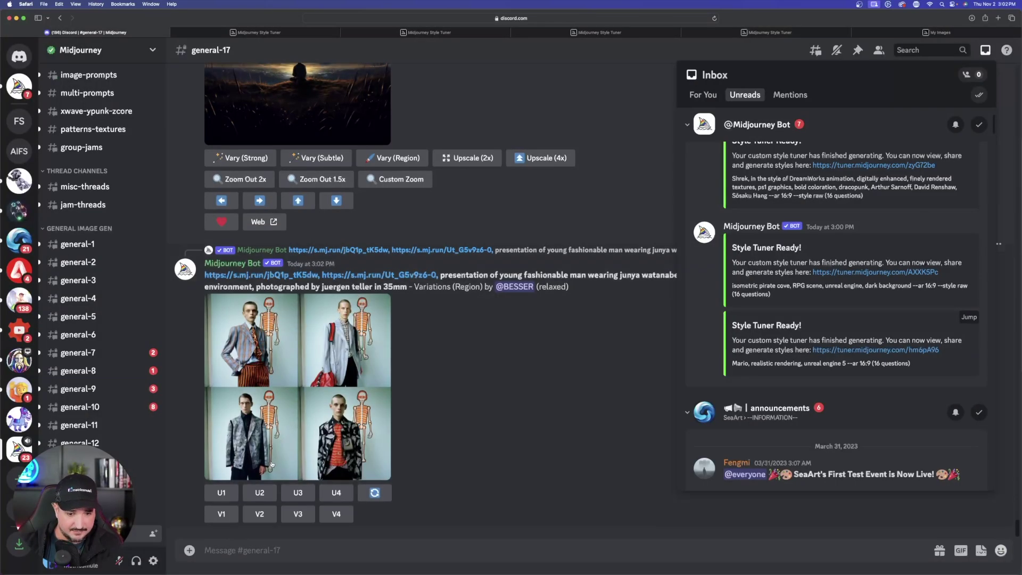
pyautogui.click(276, 552)
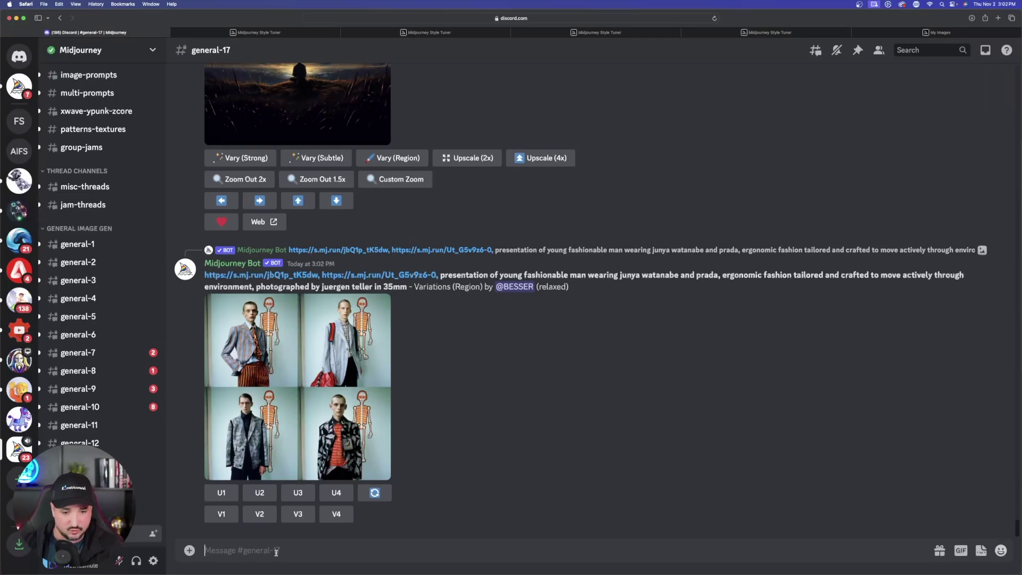
pyautogui.press('super+v')
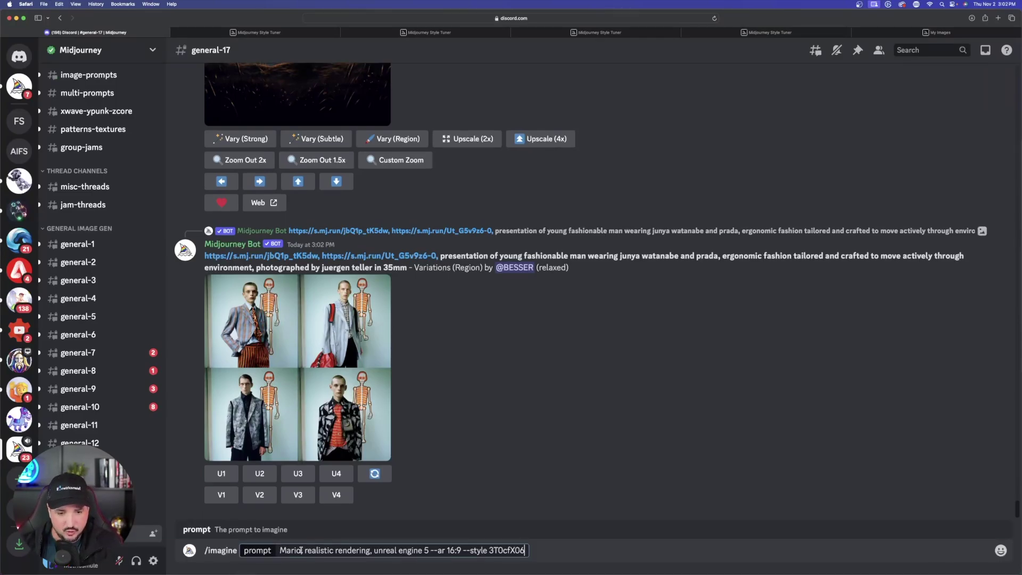
pyautogui.moveTo(301, 550); pyautogui.dragTo(276, 551)
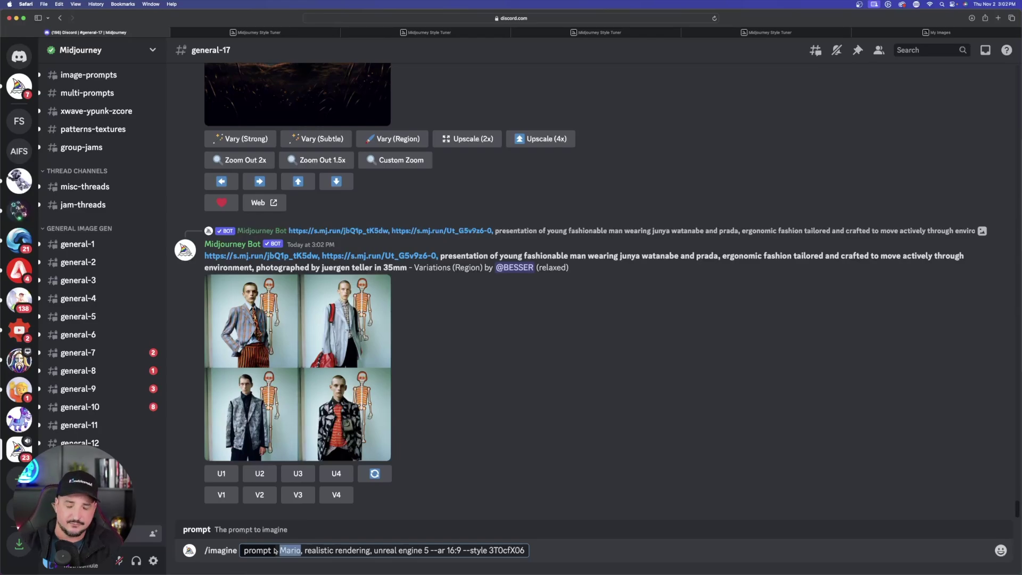
pyautogui.press('super+v')
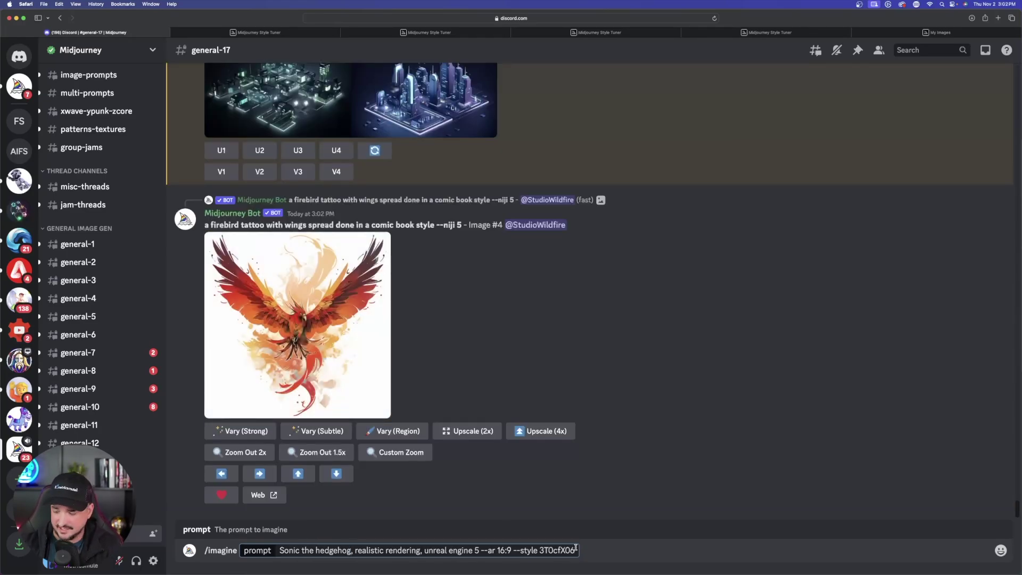
pyautogui.press('Return')
# - Open the inbox, then view and close the enlarged isometric futuristic city image grid
pyautogui.click(985, 50)
pyautogui.click(840, 266)
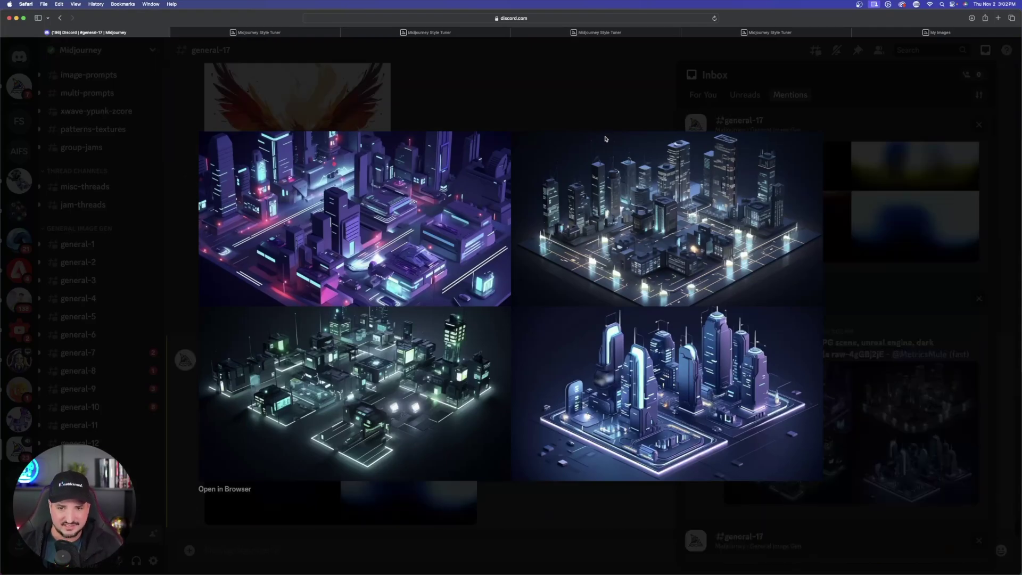
pyautogui.click(578, 104)
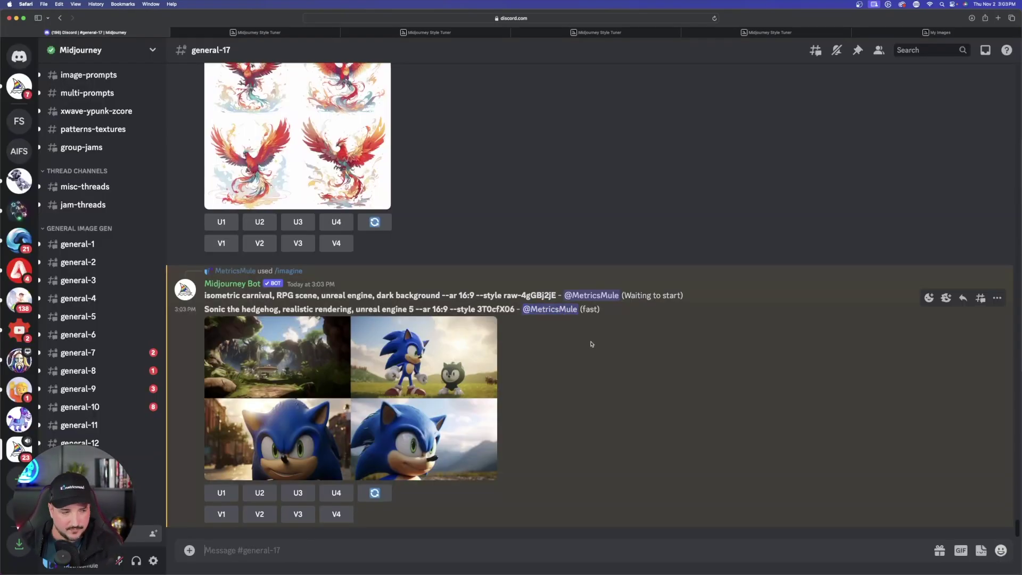
# - Enlarge the Sonic the hedgehog and isometric carnival image grids in general-17 to examine how the styles carried over
pyautogui.click(353, 382)
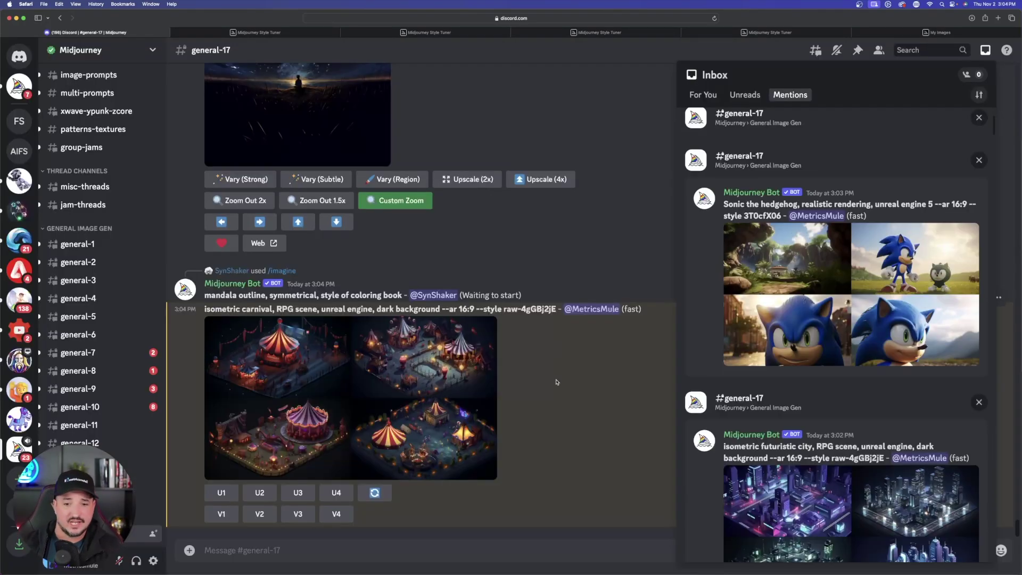
pyautogui.click(448, 390)
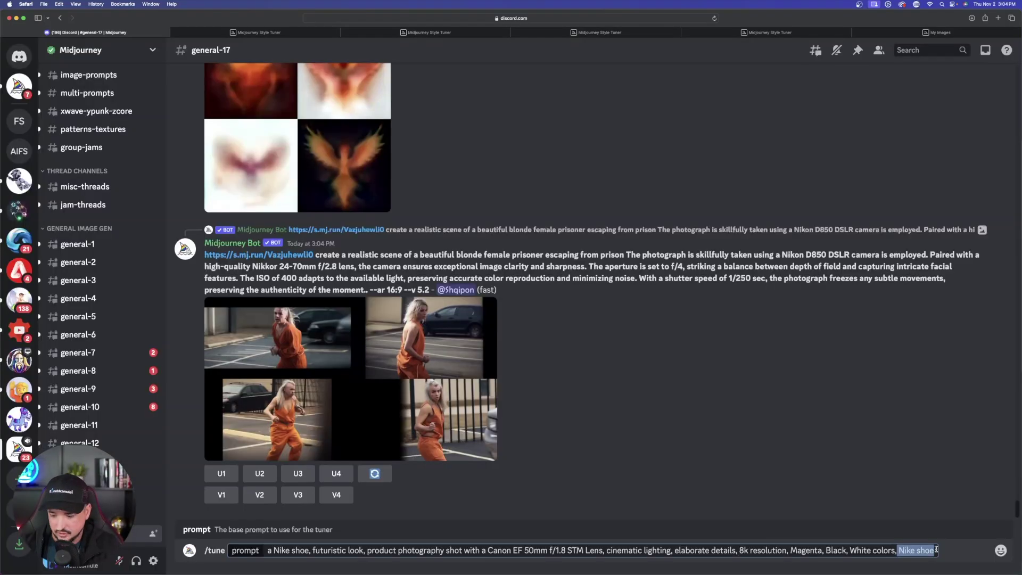
# - Remove the trailing ", Nike shoe" from the /tune prompt and generate the style tuner with 16 style directions
pyautogui.press('BackSpace')
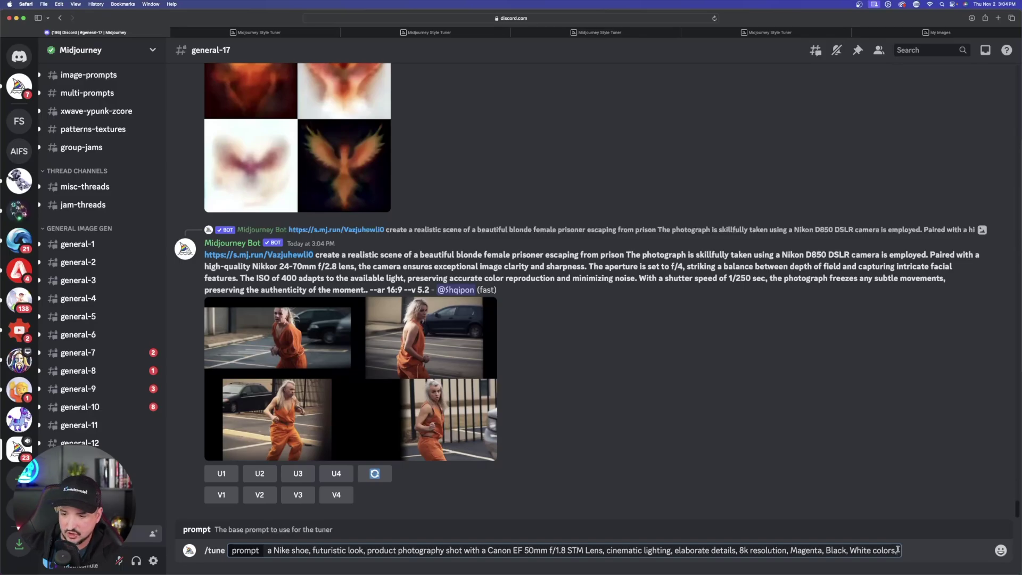
pyautogui.press('BackSpace')
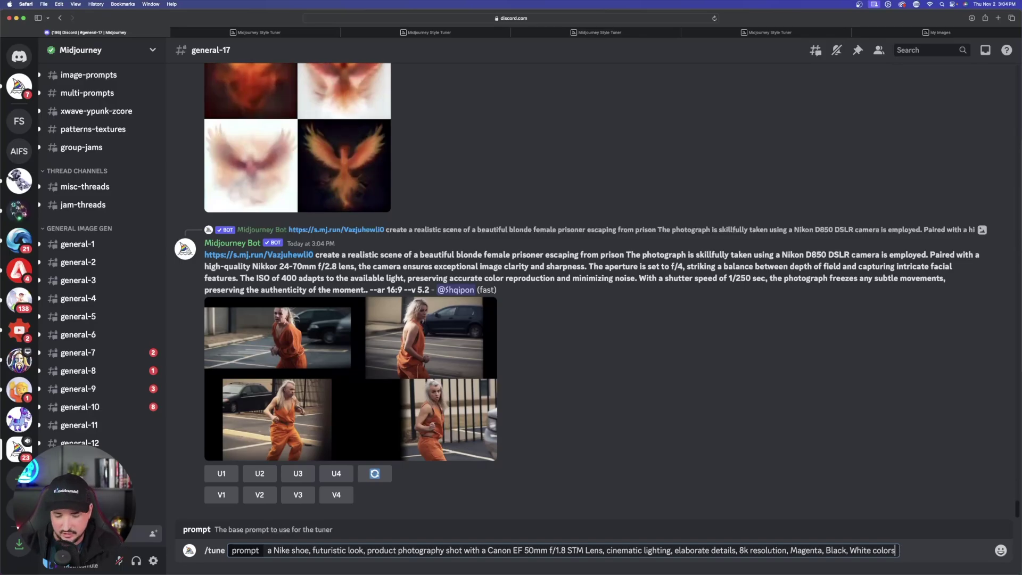
pyautogui.press('Return')
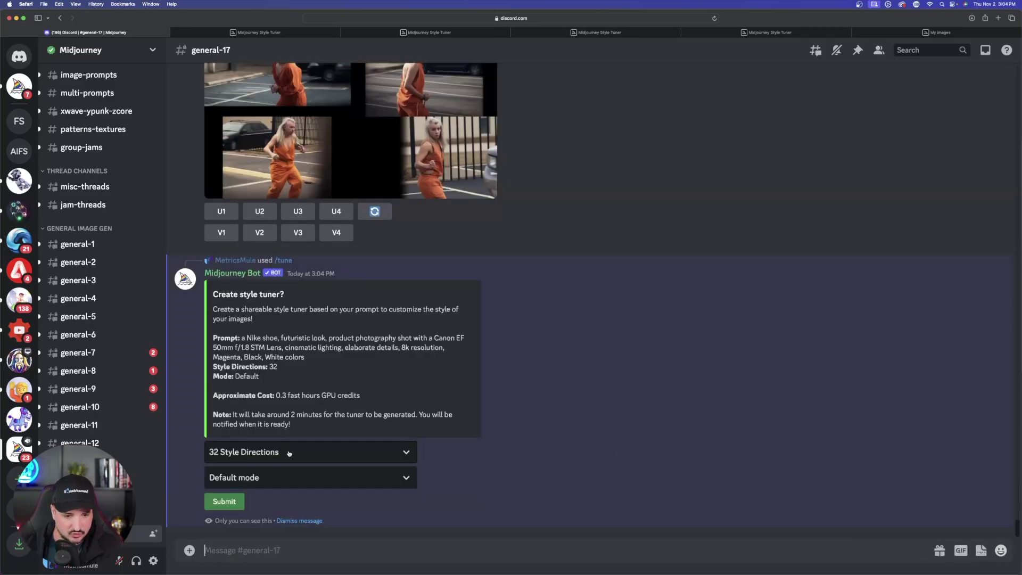
pyautogui.click(289, 453)
pyautogui.click(250, 471)
pyautogui.click(226, 501)
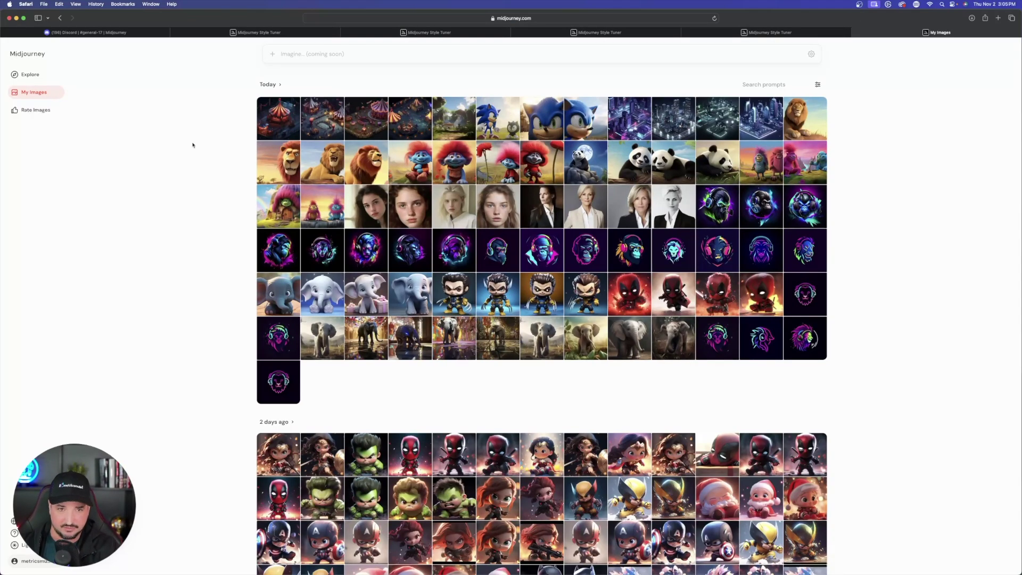
# - Return to Discord and open the finished Nike shoe Style Tuner link from the inbox's unread messages
pyautogui.click(121, 33)
pyautogui.click(745, 95)
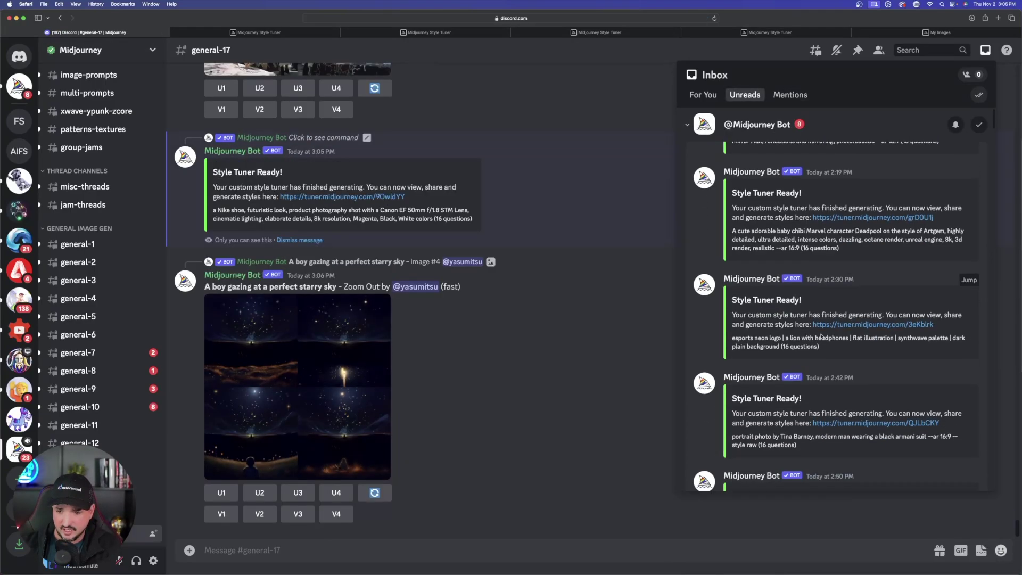
pyautogui.scroll(-10, 824, 321)
pyautogui.scroll(2, 824, 321)
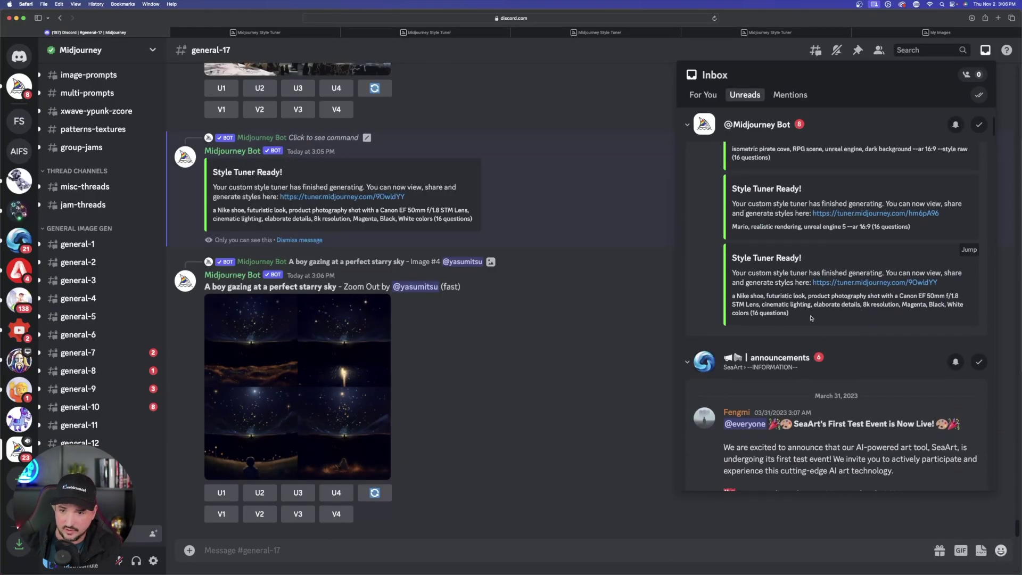
pyautogui.click(839, 287)
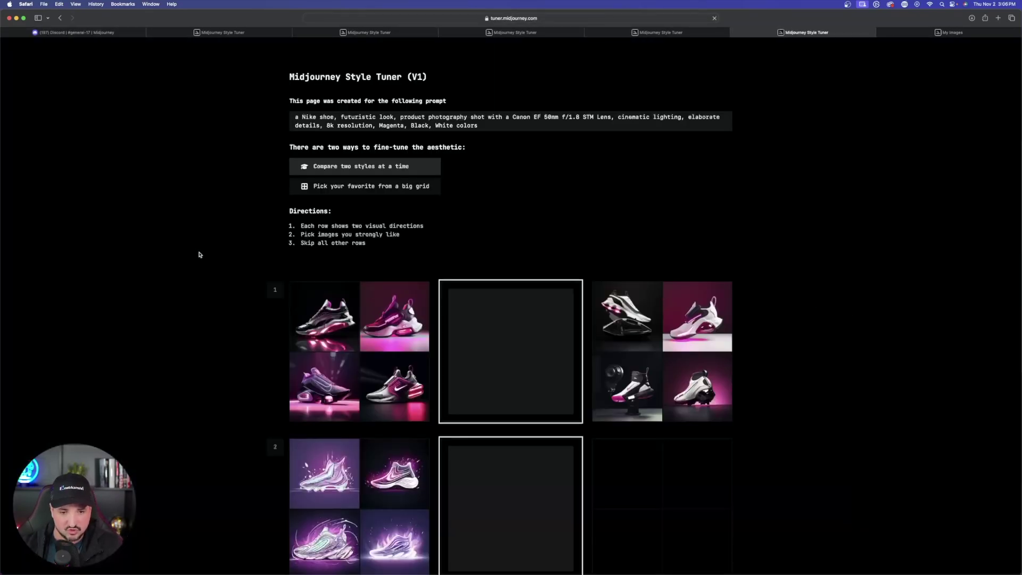
# - In the Nike shoe Style Tuner, pick the left-hand set in row 1 and copy the resulting prompt
pyautogui.scroll(-5, 221, 264)
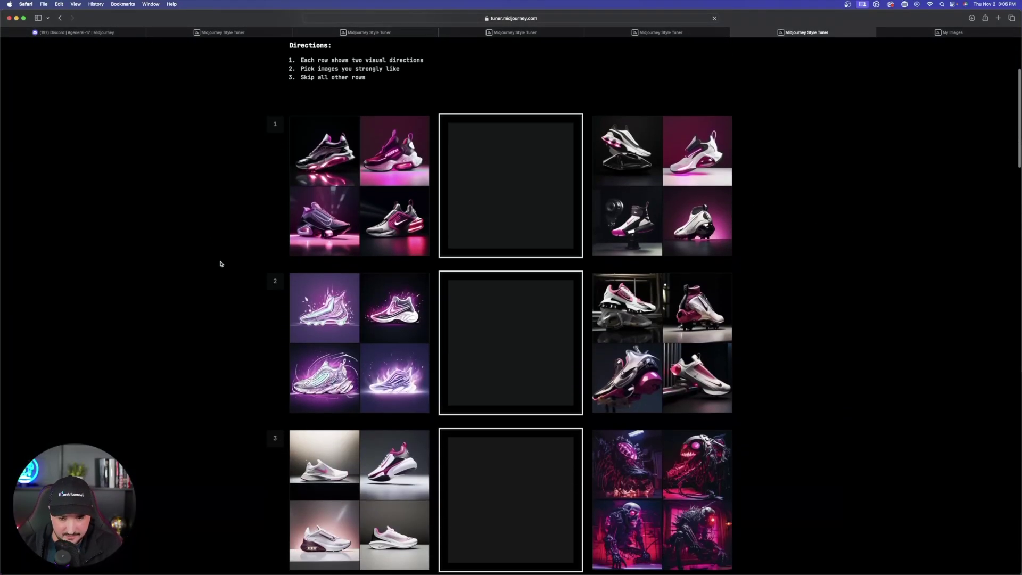
pyautogui.scroll(-8, 250, 202)
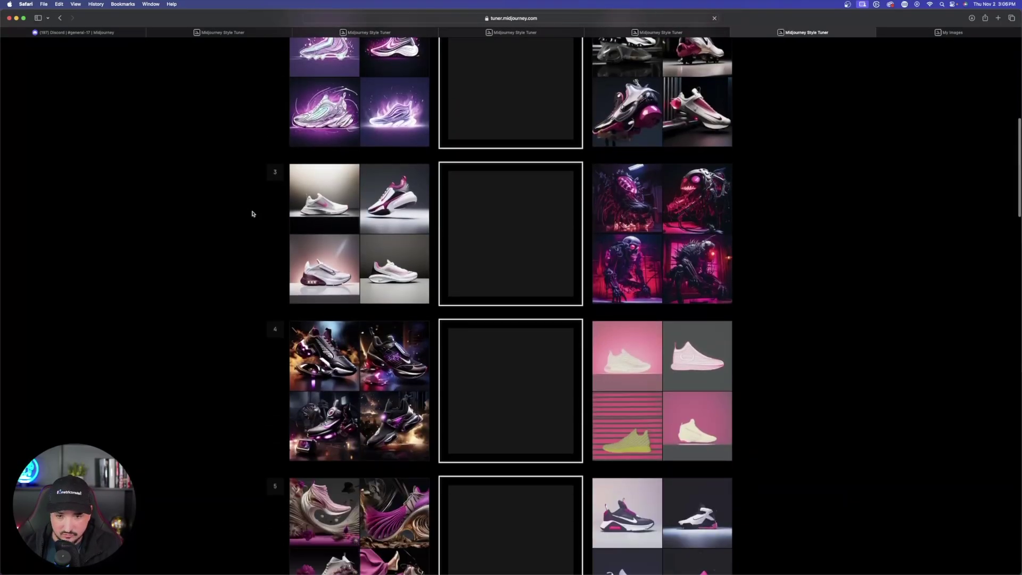
pyautogui.scroll(15, 256, 210)
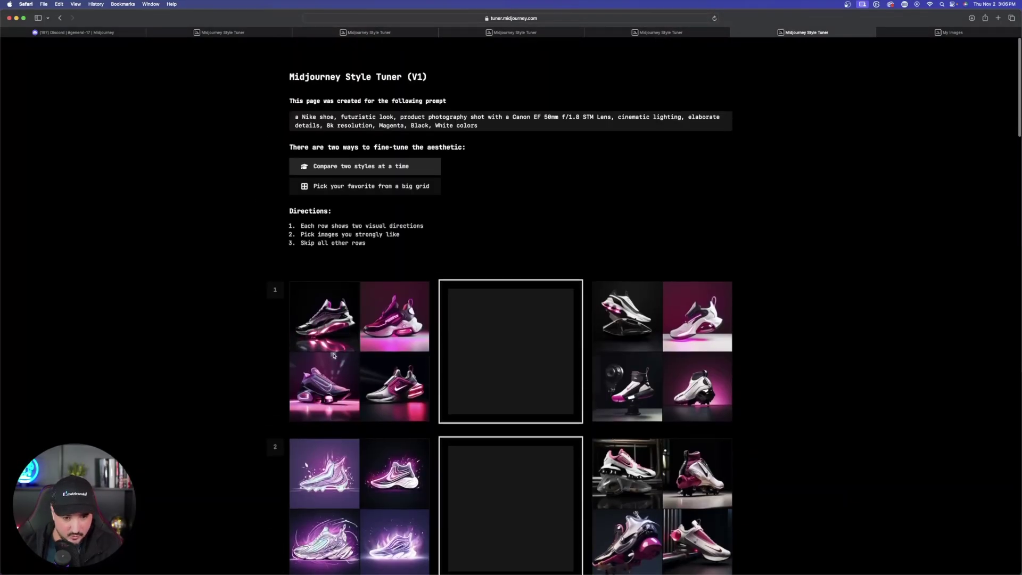
pyautogui.click(365, 352)
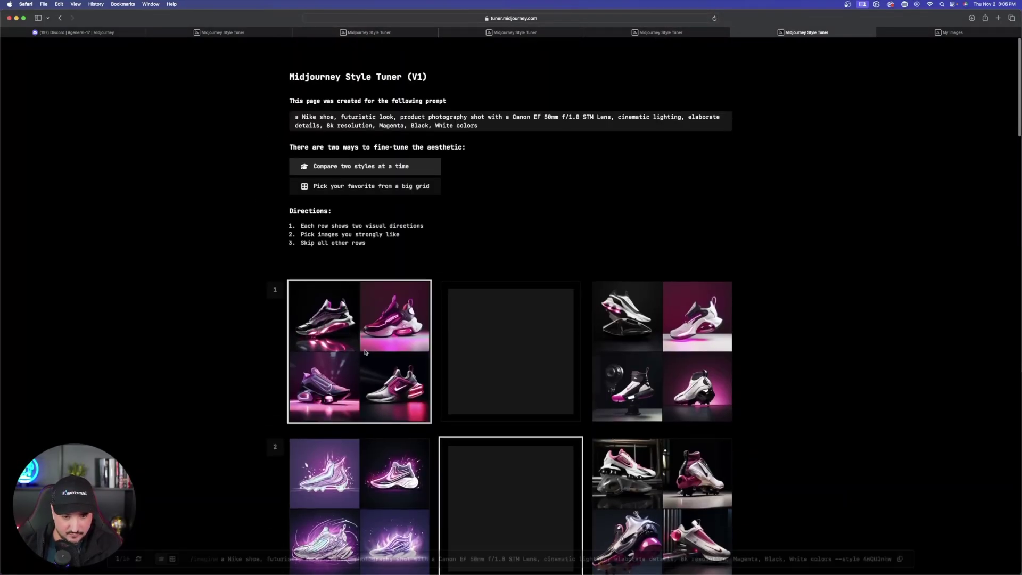
pyautogui.click(900, 558)
# - In Discord's general-17 channel, submit the copied /imagine prompt with "a Nike" changed to "an Adidas", keeping --style 4WQUJnhw
pyautogui.press('super+1')
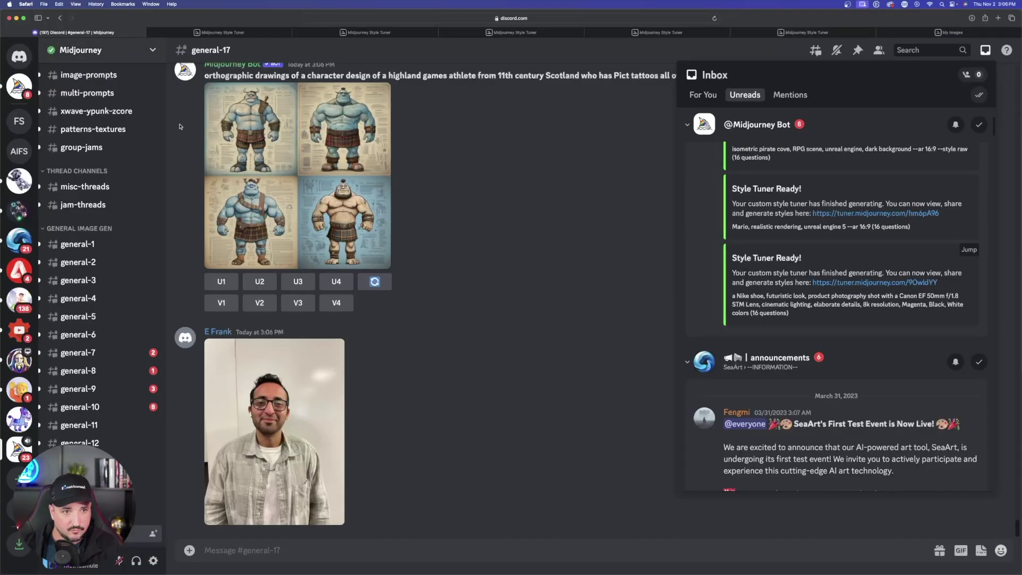
pyautogui.click(379, 554)
pyautogui.write('/')
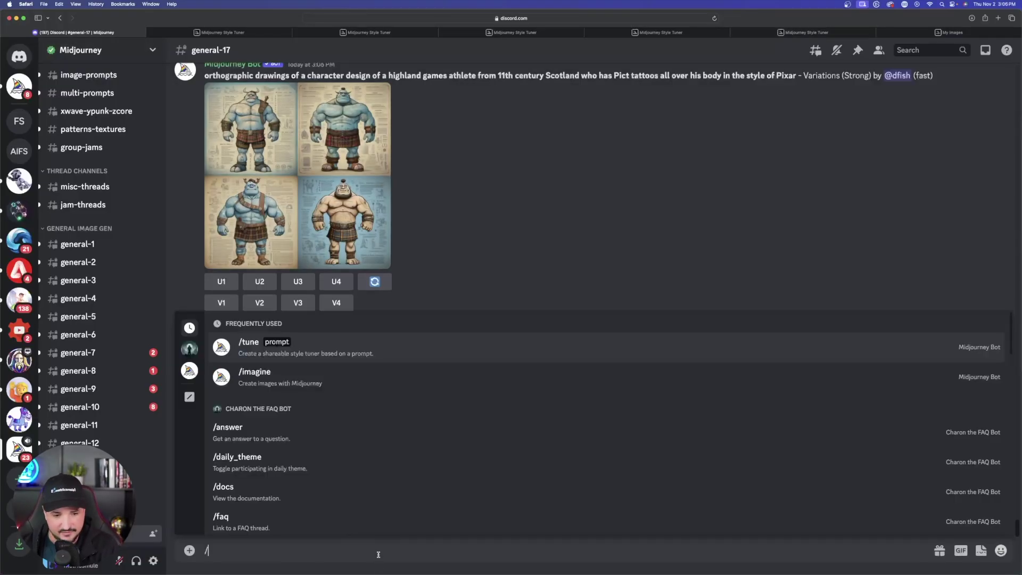
pyautogui.click(254, 374)
pyautogui.press('super+v')
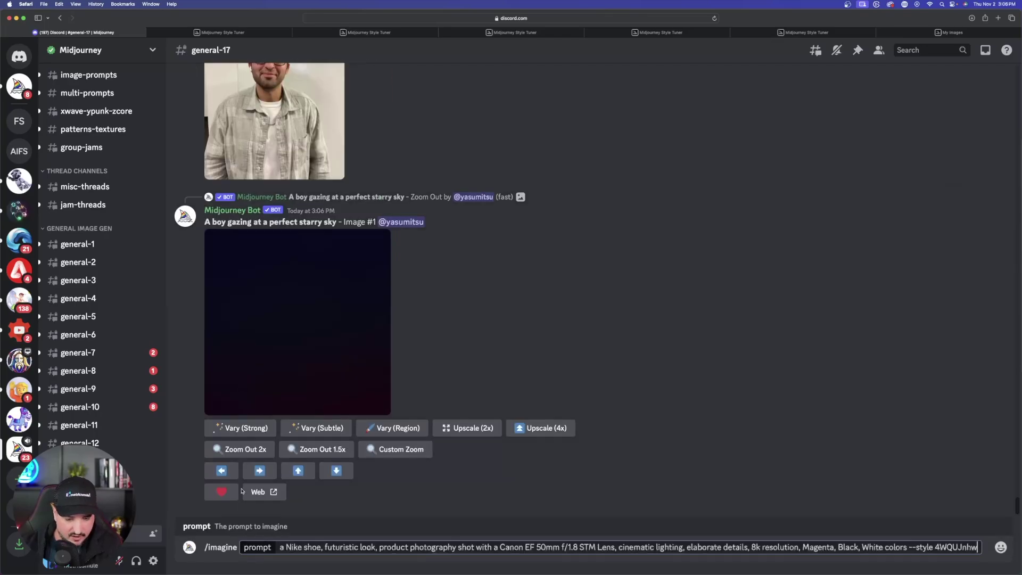
pyautogui.doubleClick(293, 547)
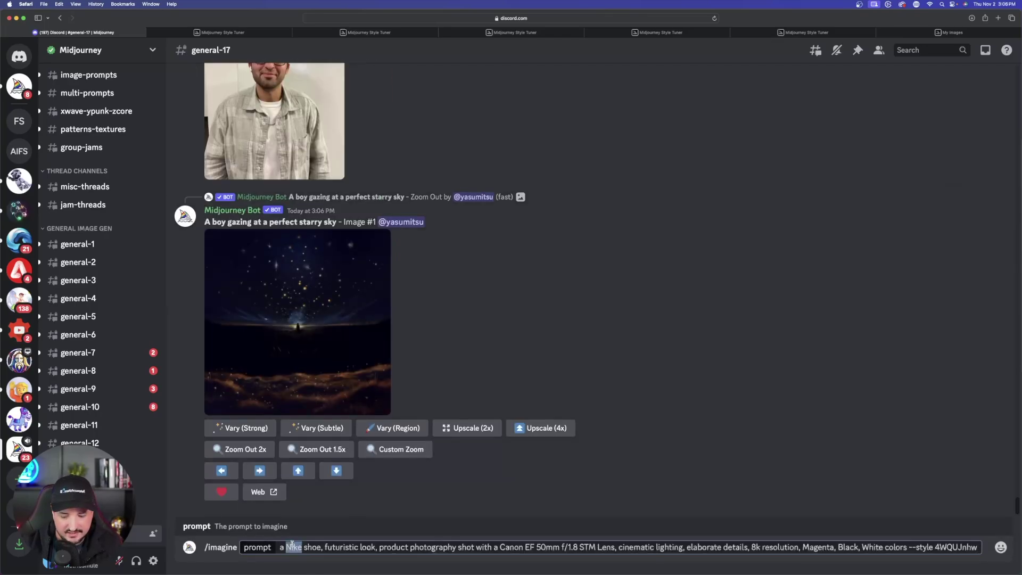
pyautogui.write('n Adidas')
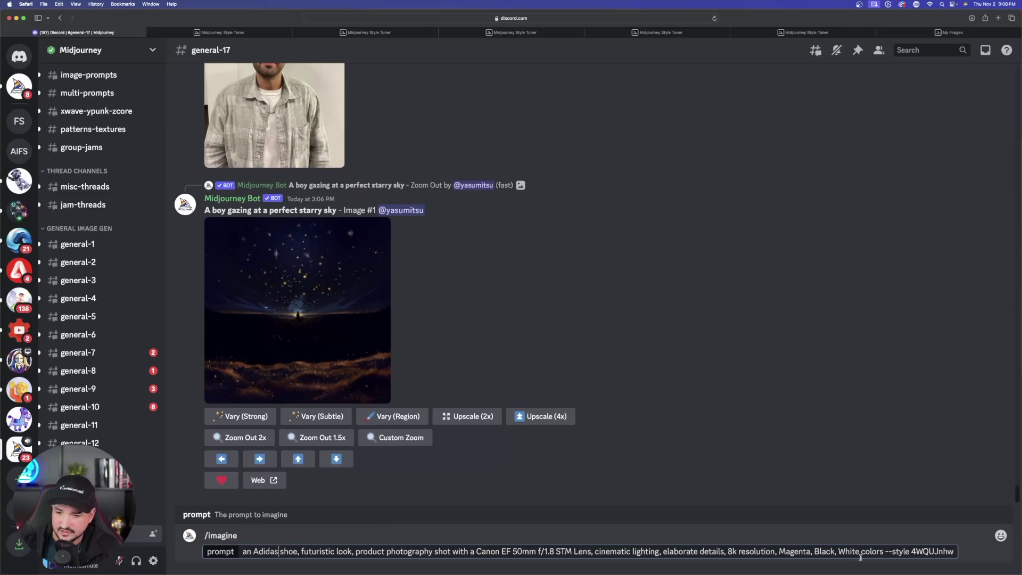
pyautogui.click(953, 551)
pyautogui.press('Return')
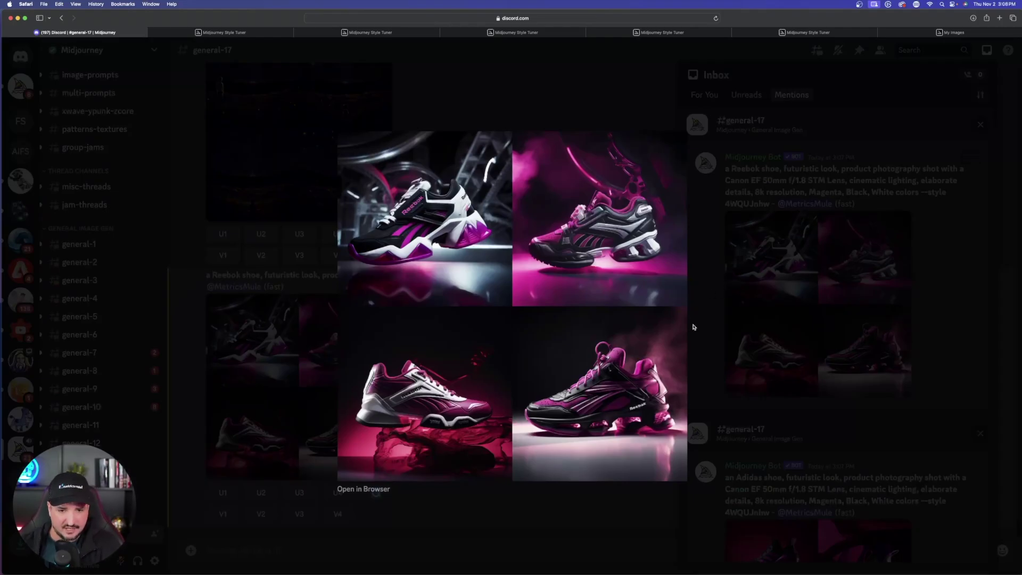
# - Open the Reebok shoe image grid in the browser and enlarge it to examine the shoe details
pyautogui.click(366, 489)
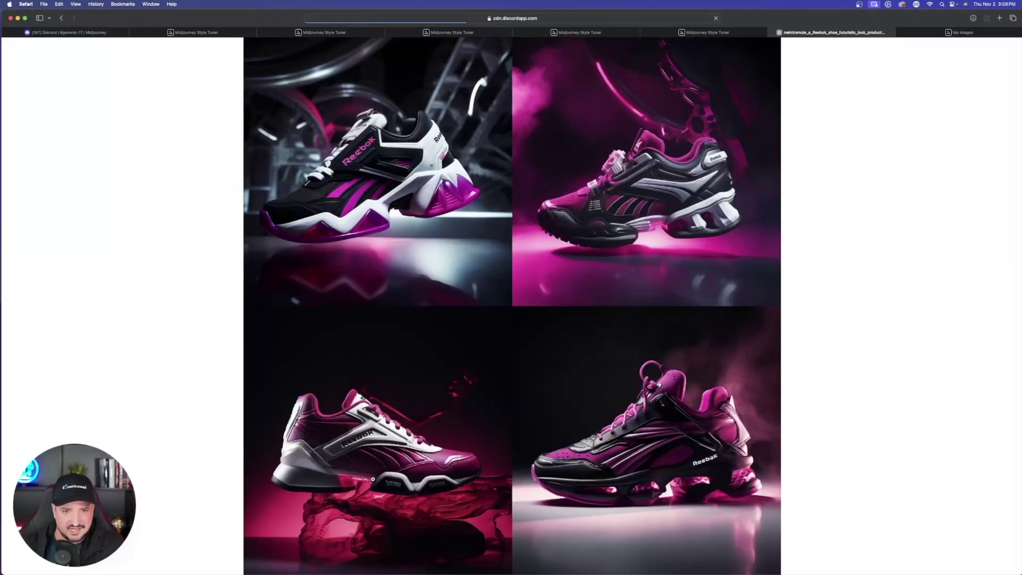
pyautogui.click(380, 202)
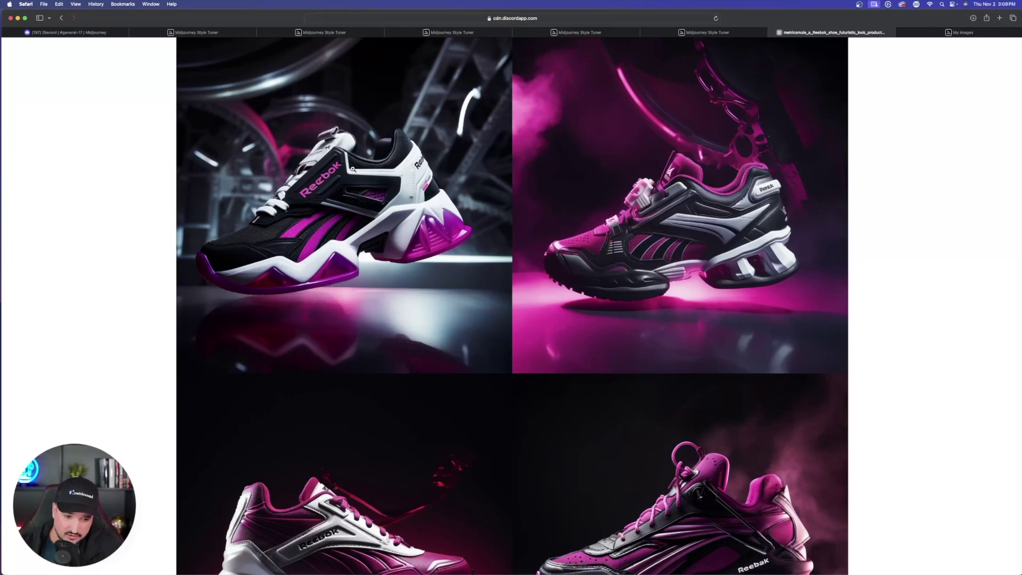
pyautogui.scroll(-5, 650, 365)
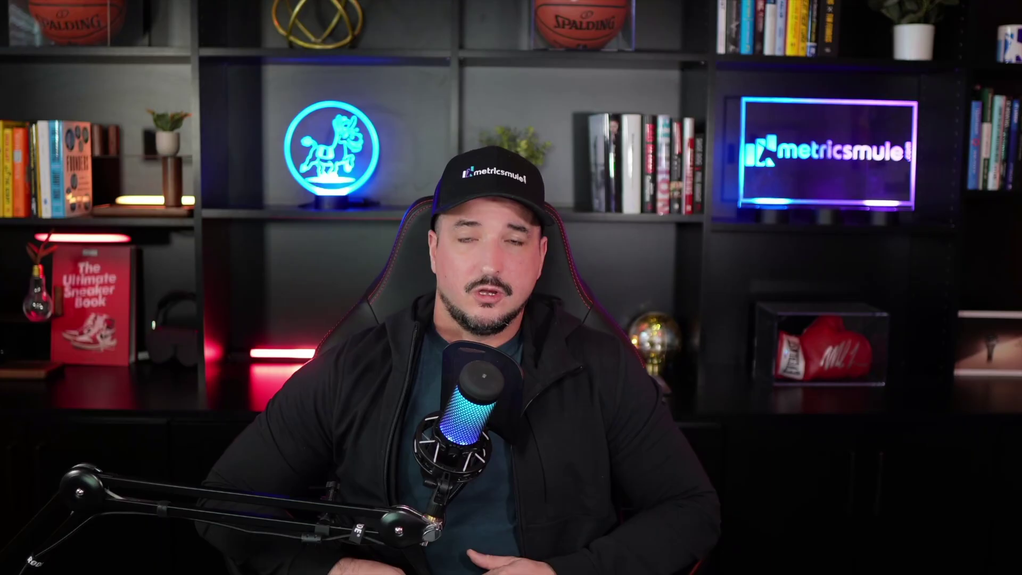